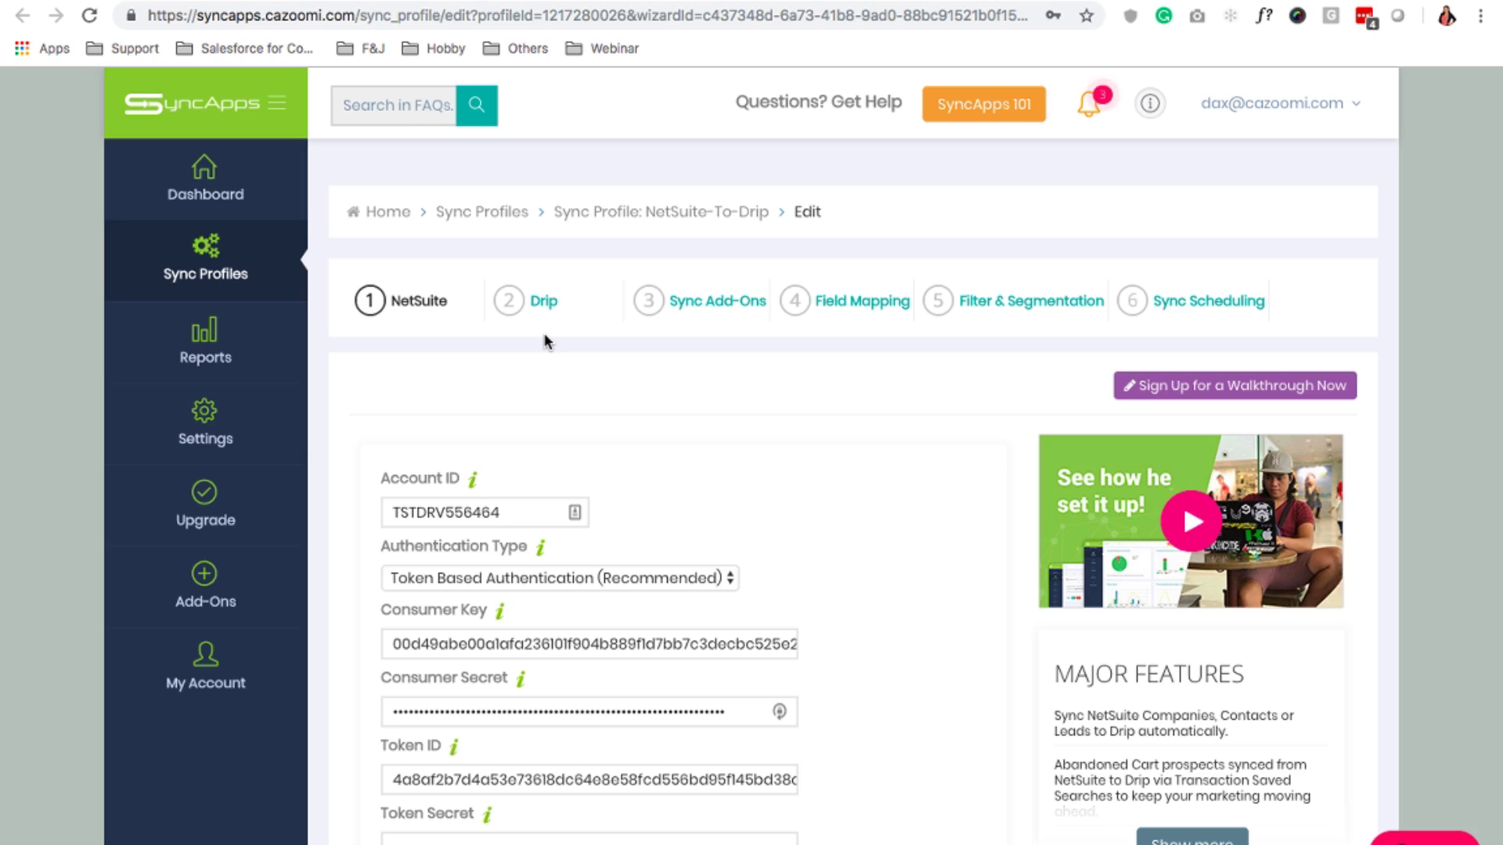
Step: Read the Account ID help note and check the authentication types, keeping Token Based Authentication (Recommended)
scroll(767, 438, down, 3)
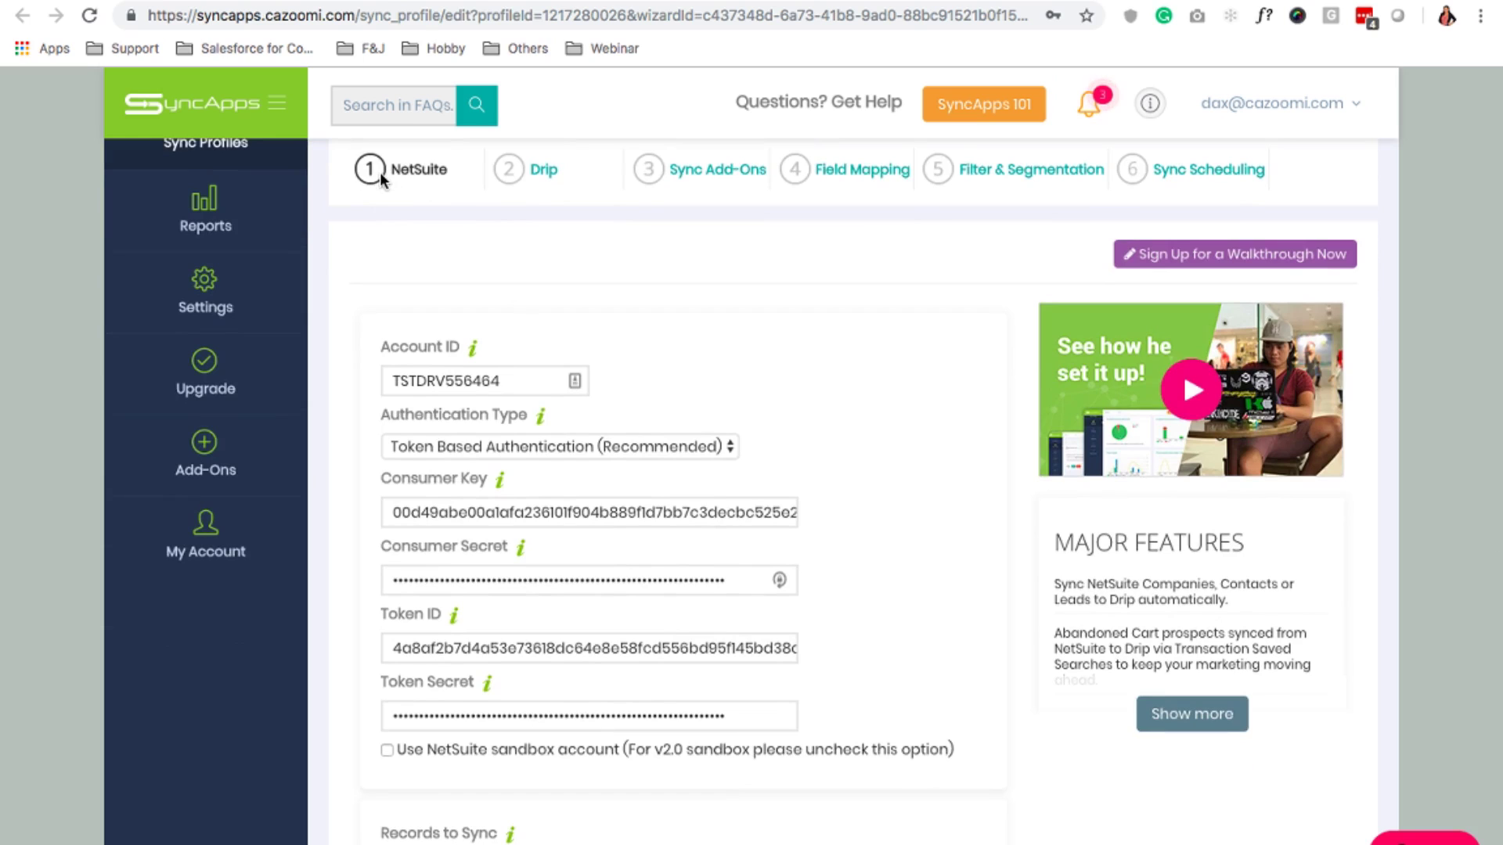
click(472, 346)
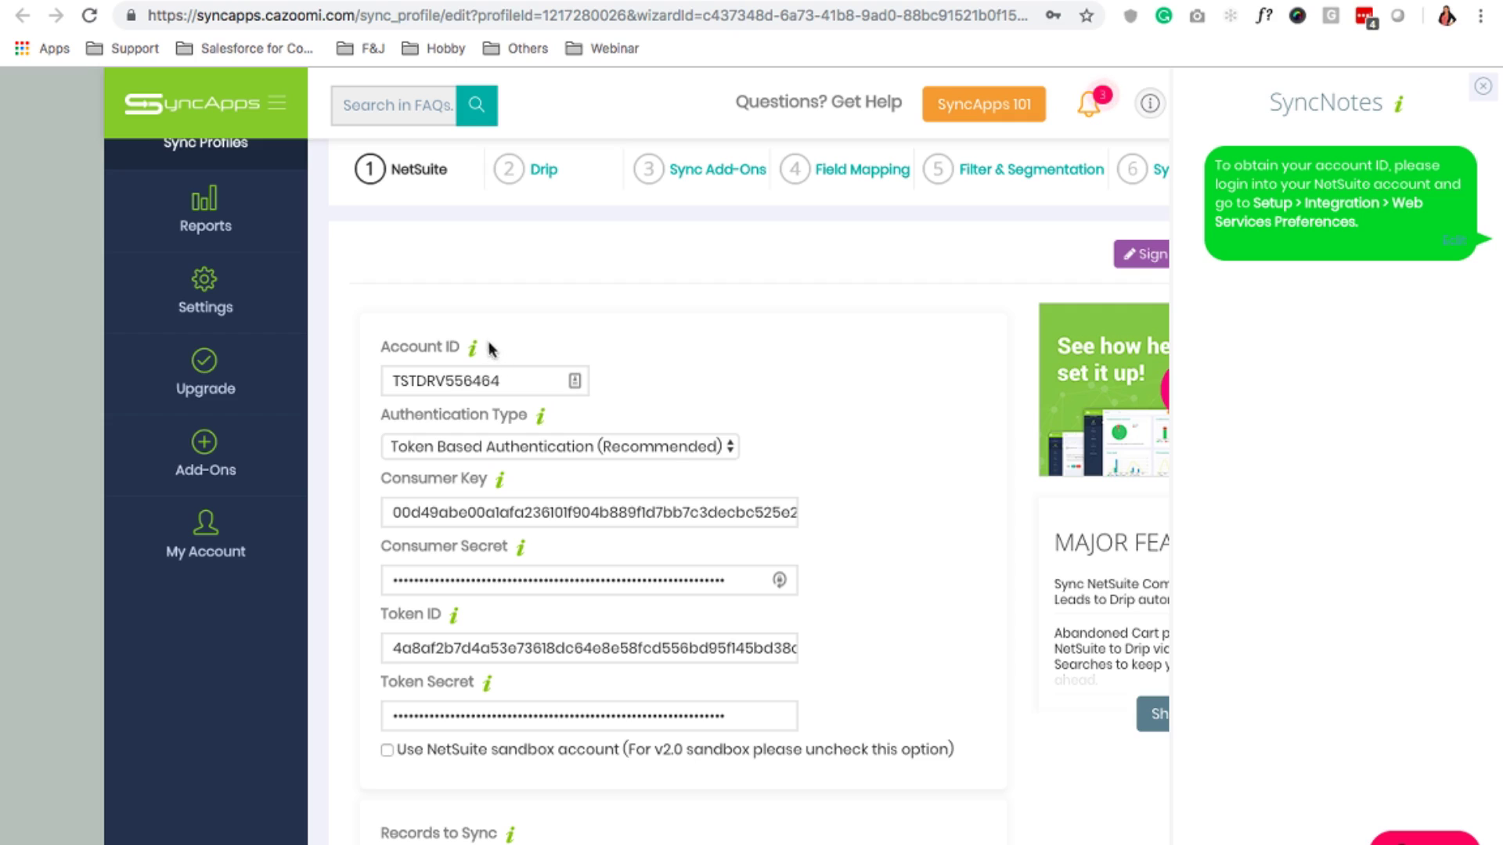
click(473, 348)
click(1483, 85)
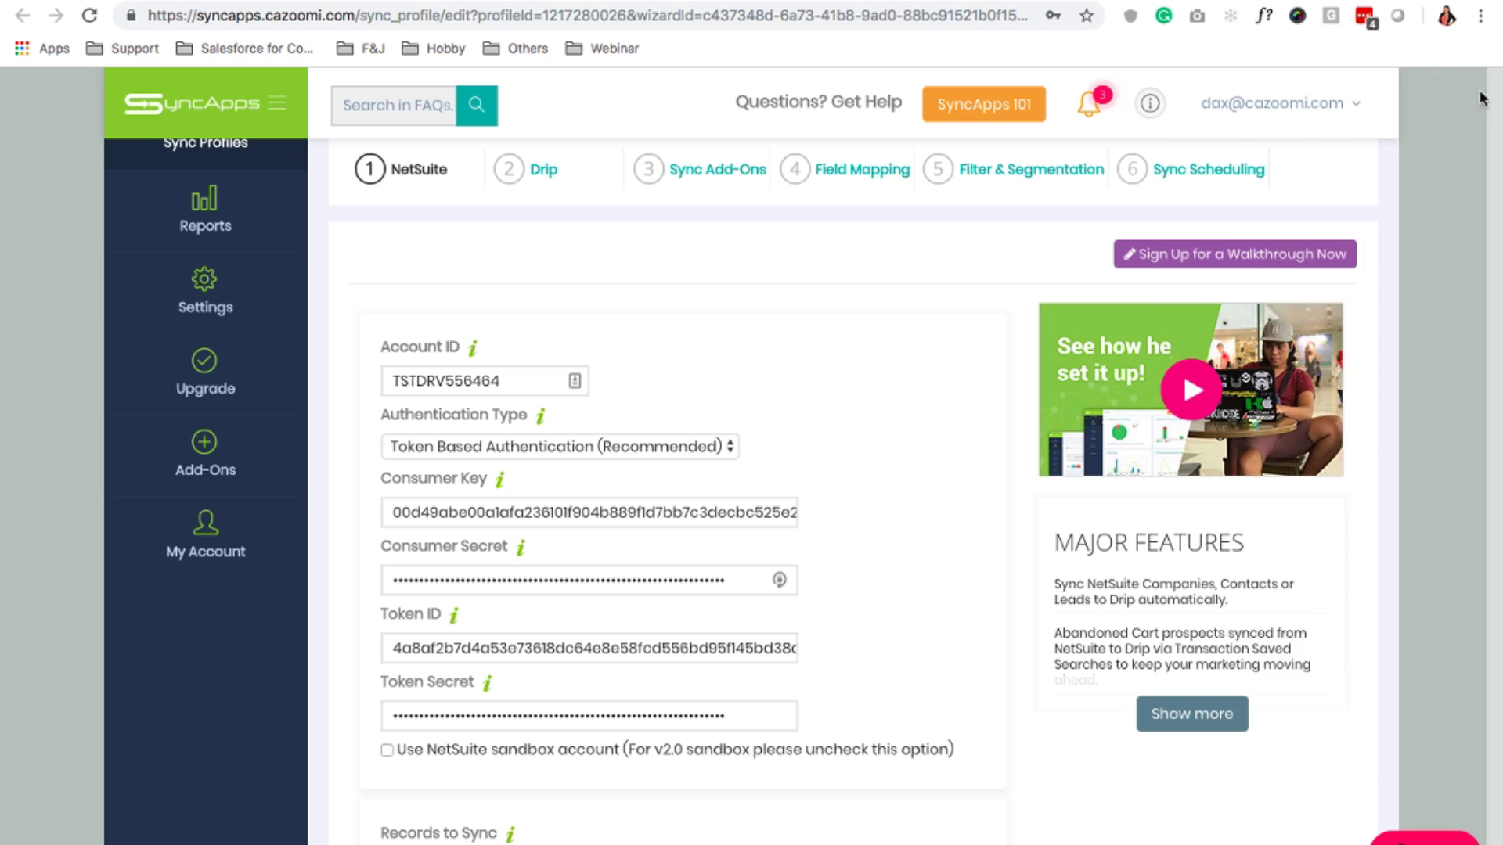
click(472, 349)
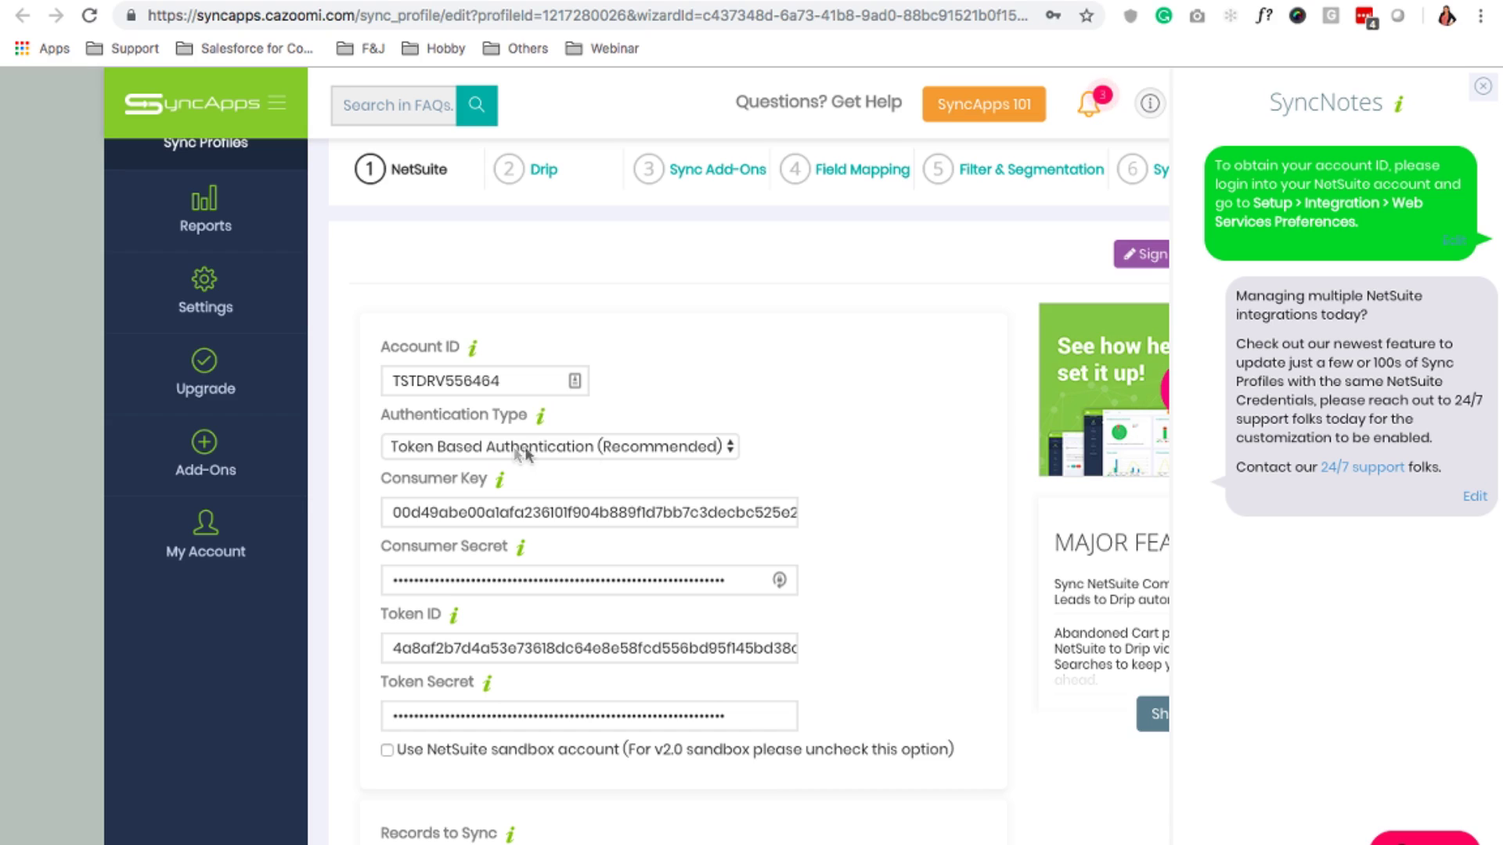
click(608, 451)
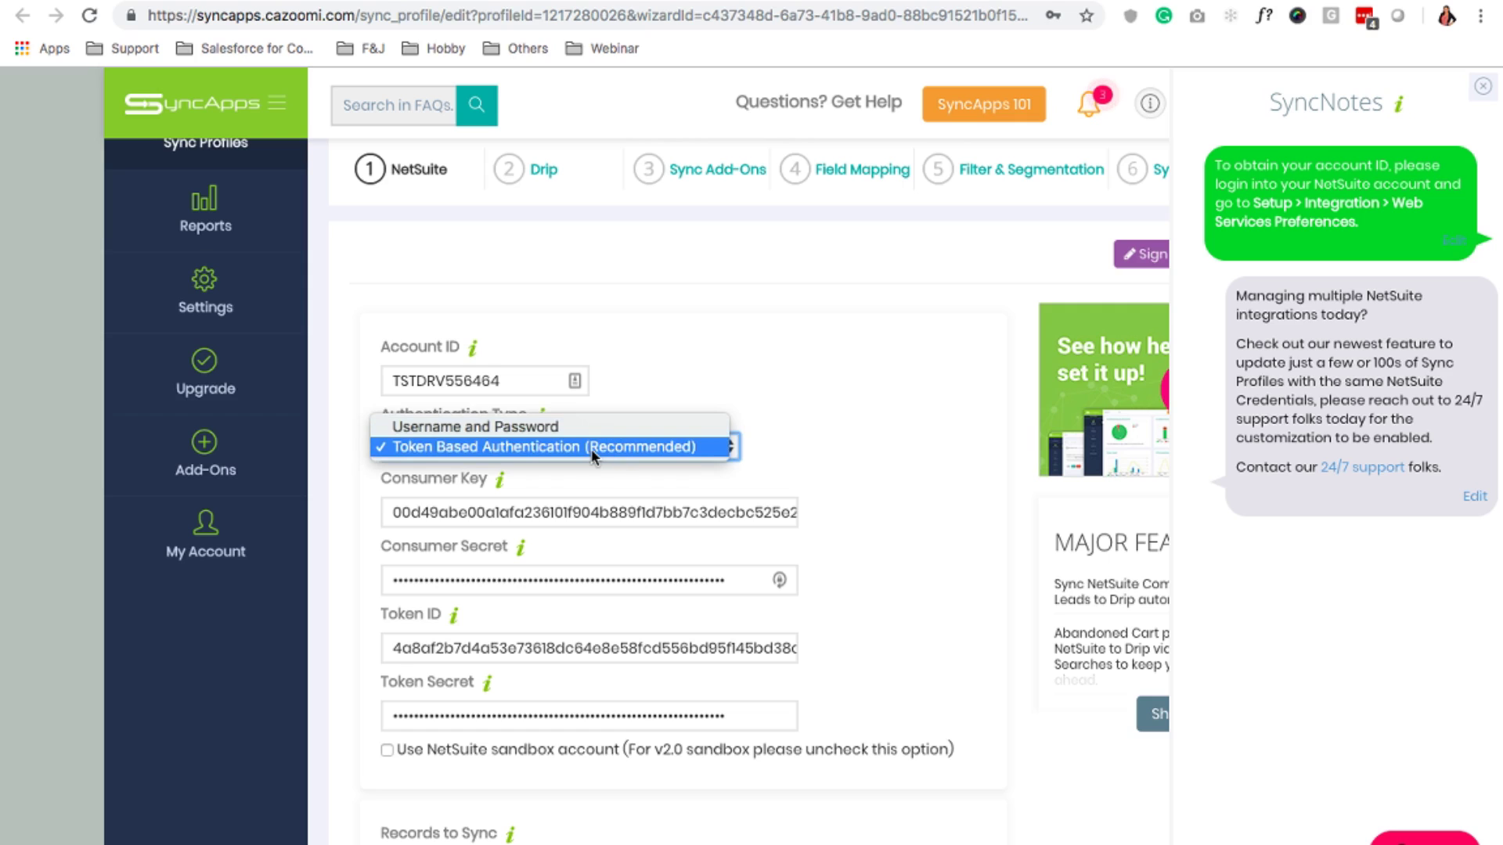
click(650, 448)
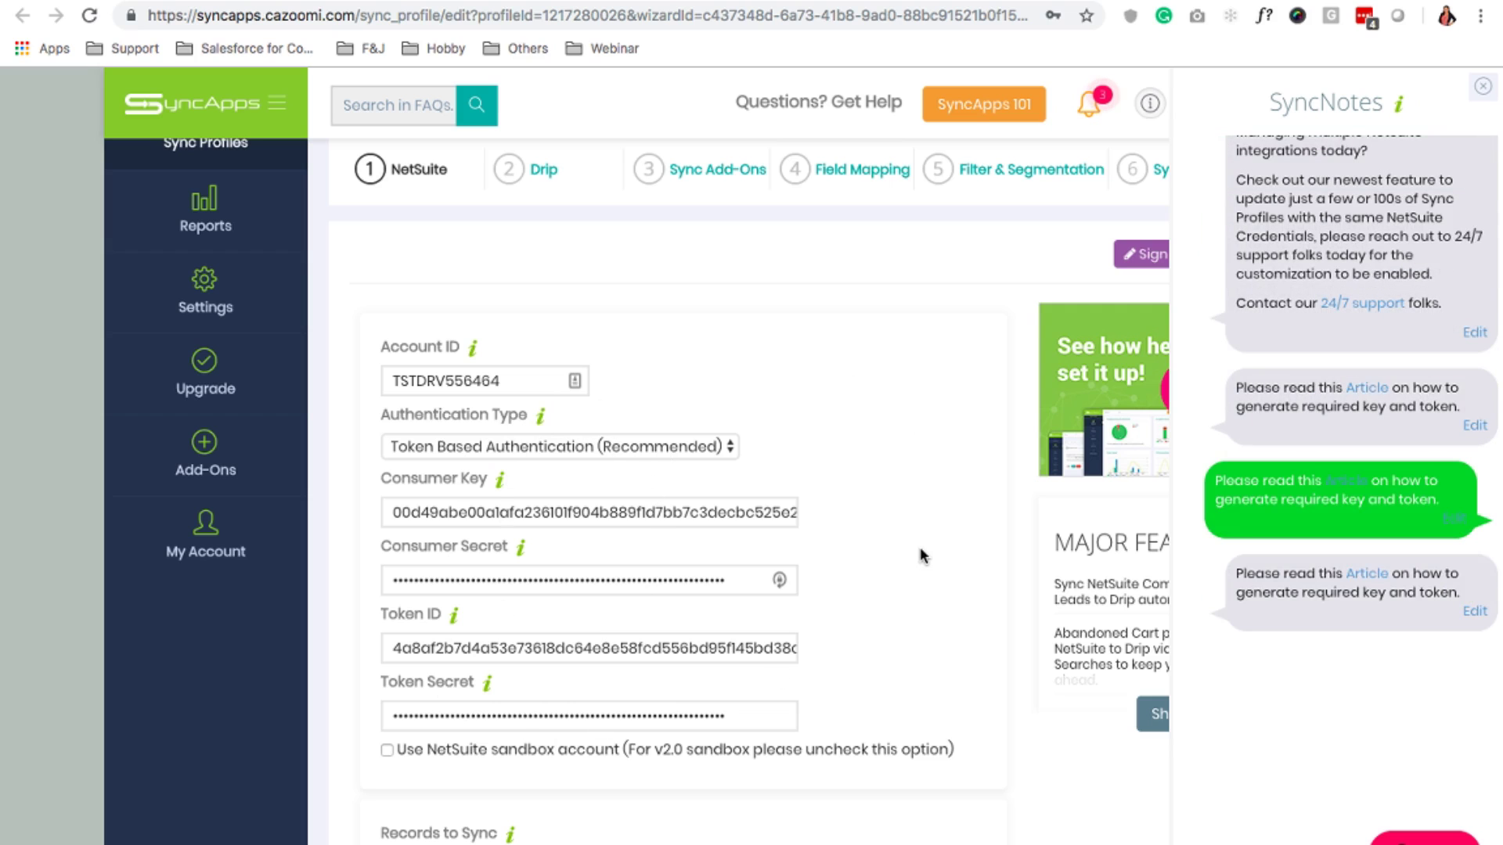
Step: Review the Records to Sync options and the record types available for the NetSuite saved search
scroll(920, 548, down, 3)
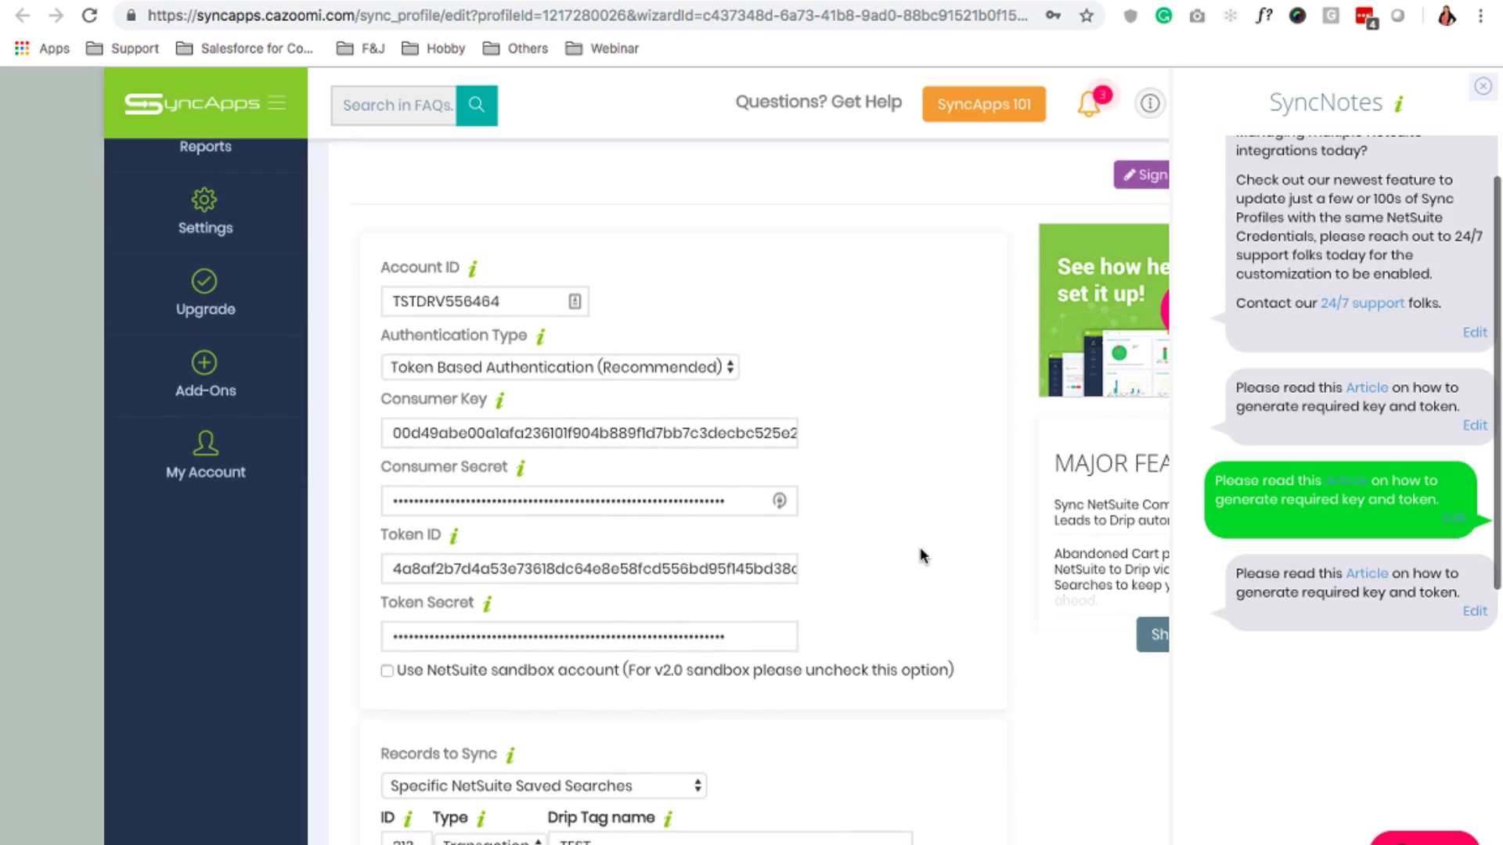
scroll(920, 552, down, 1)
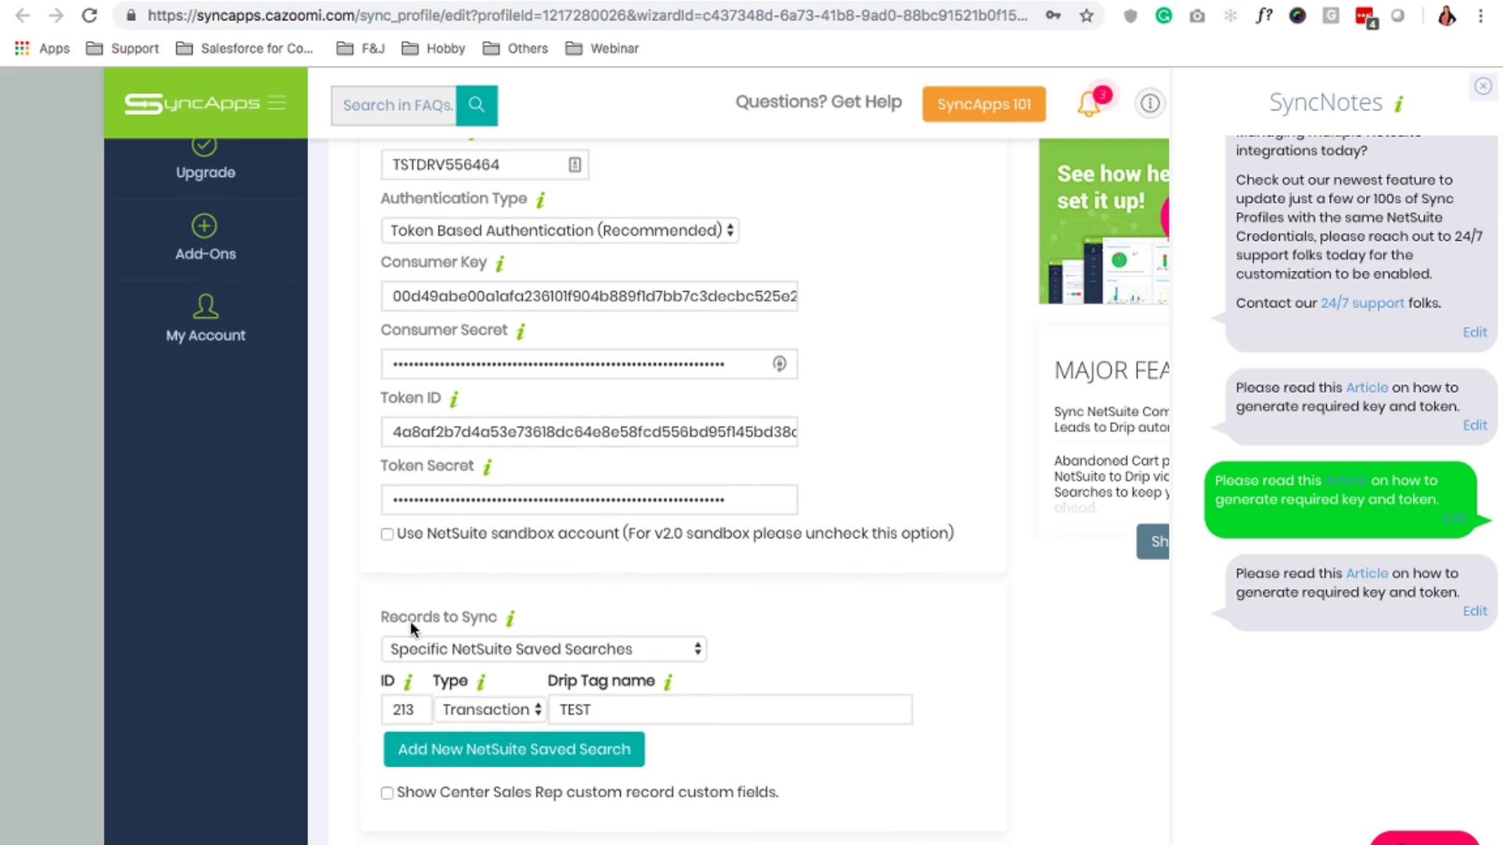
click(632, 652)
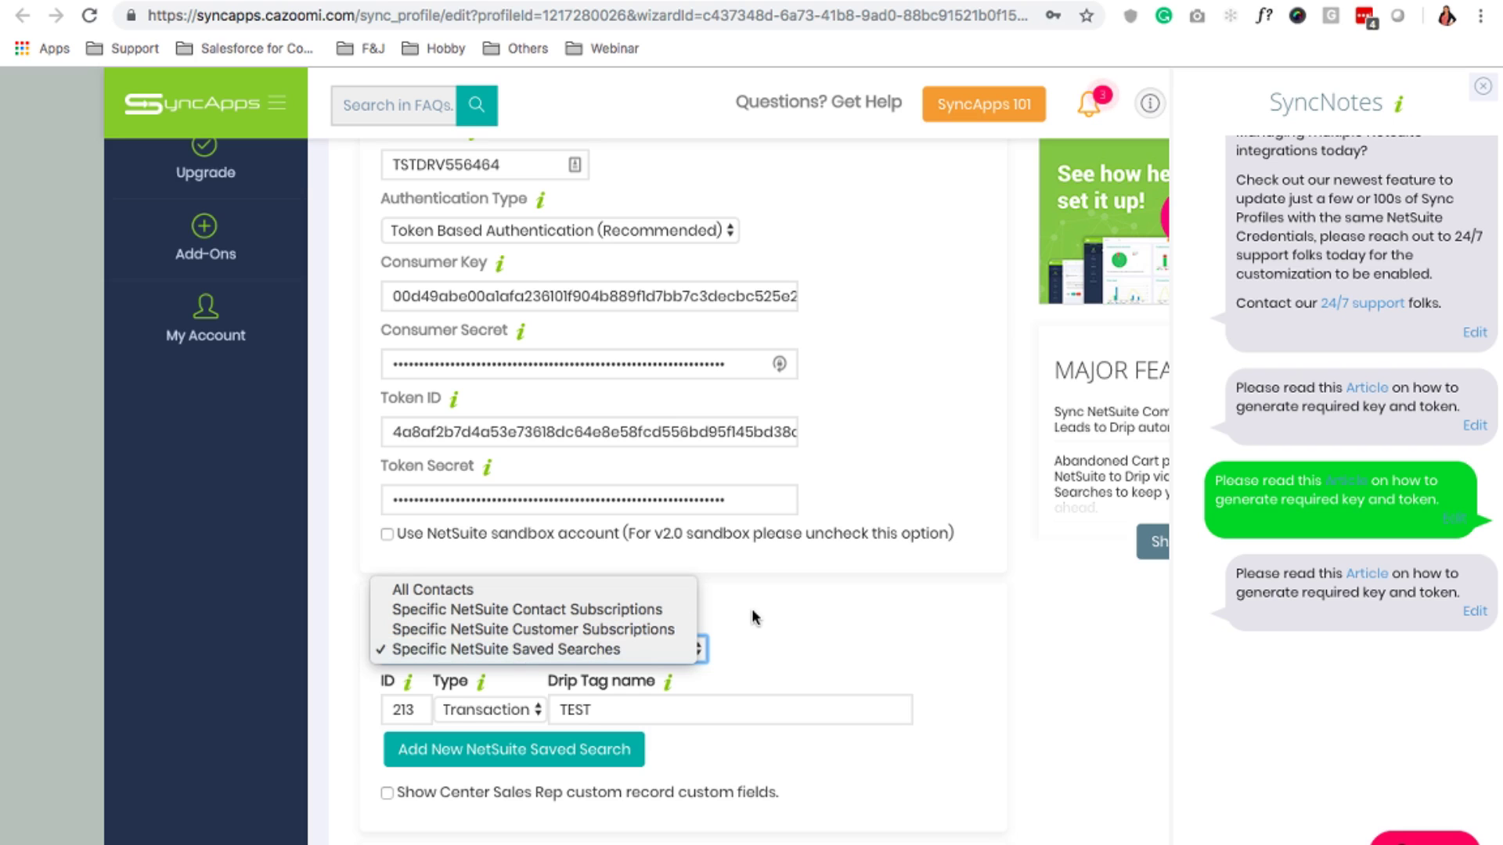
click(780, 650)
mouse_move(407, 683)
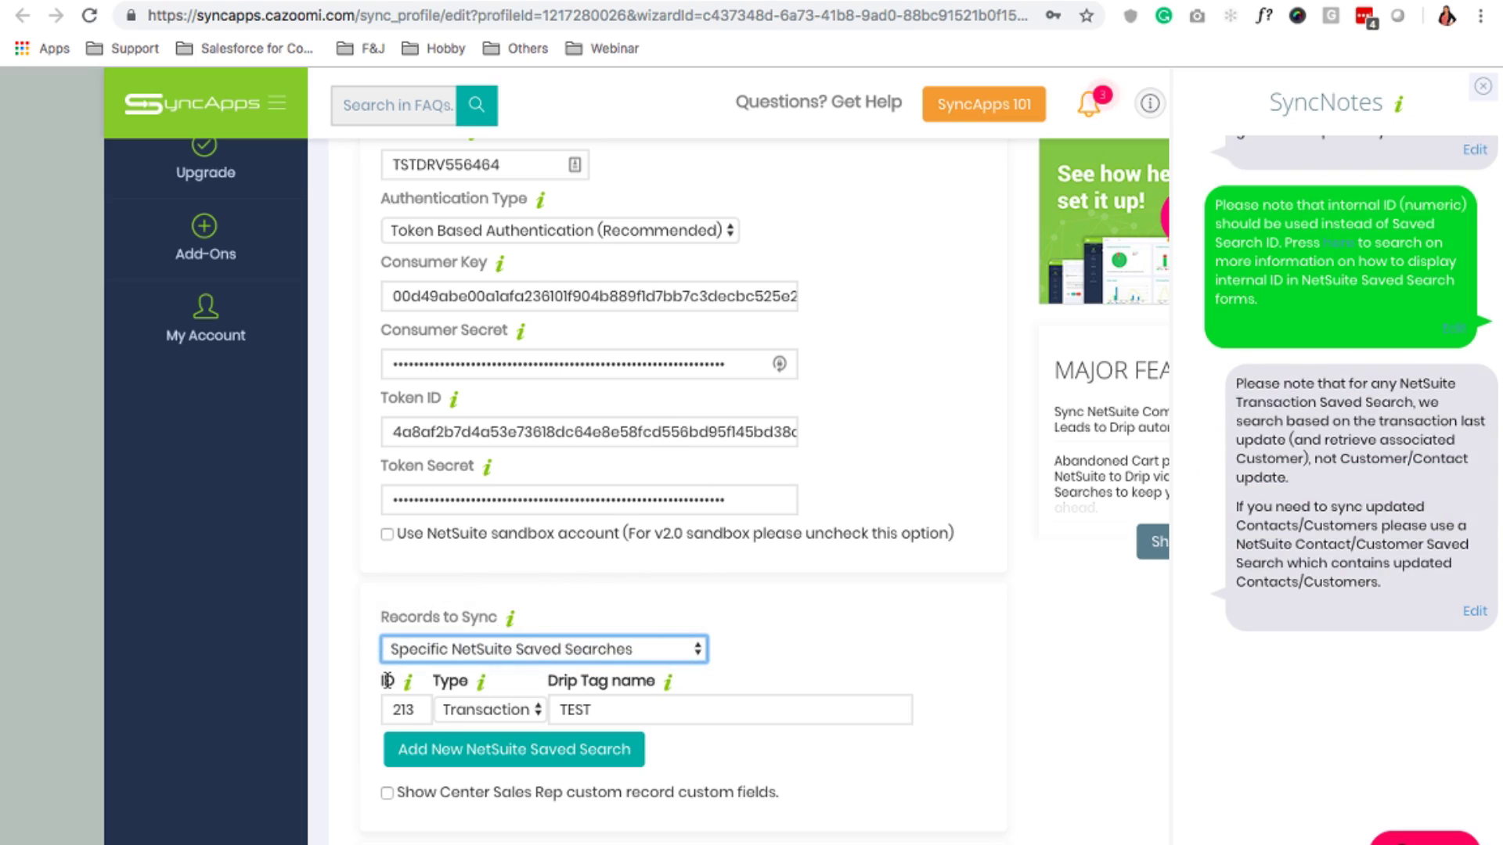
click(488, 711)
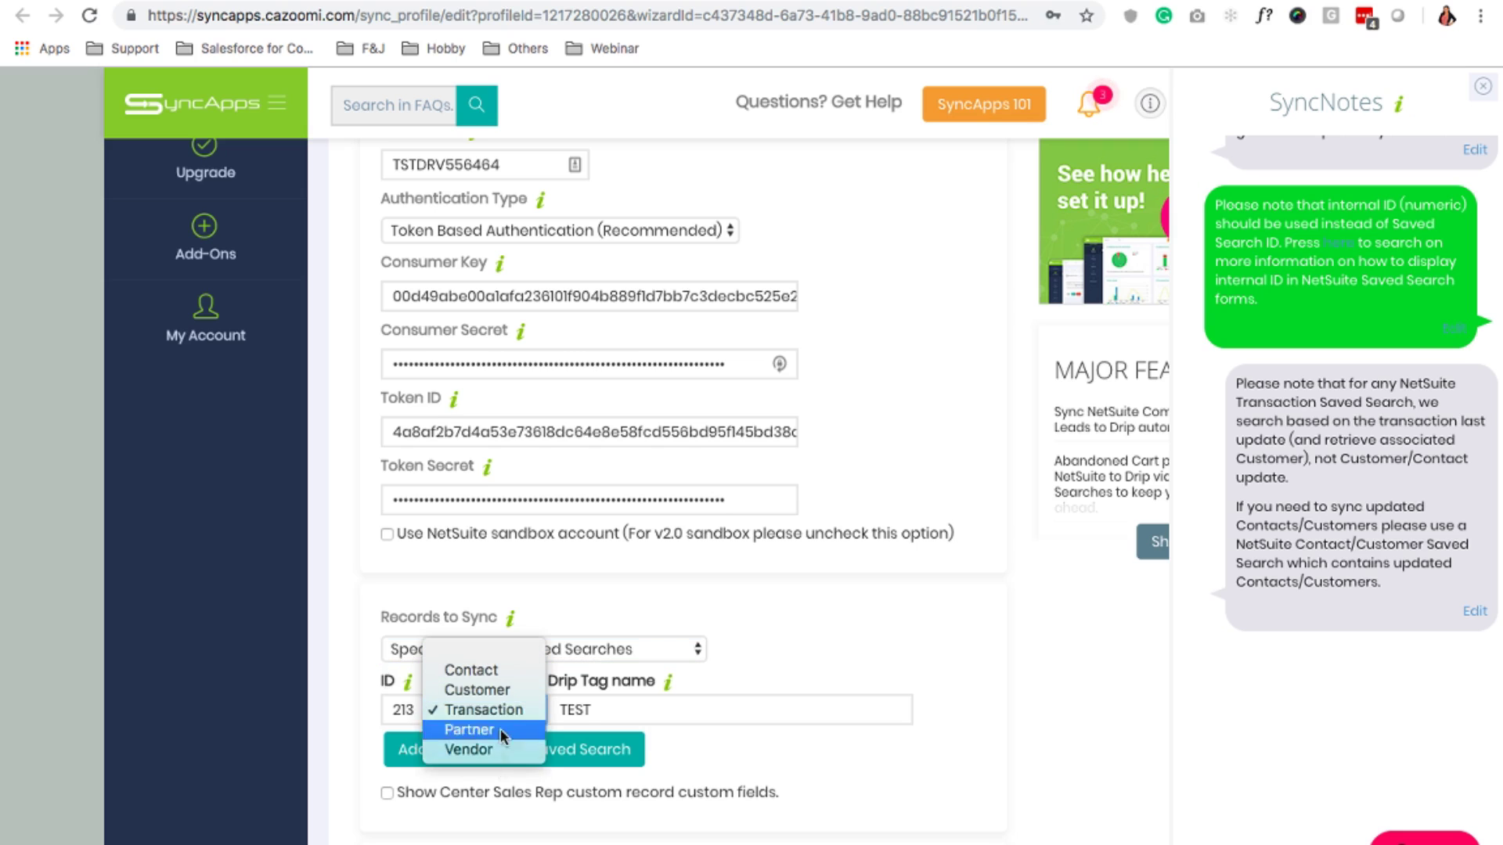
click(748, 749)
click(612, 688)
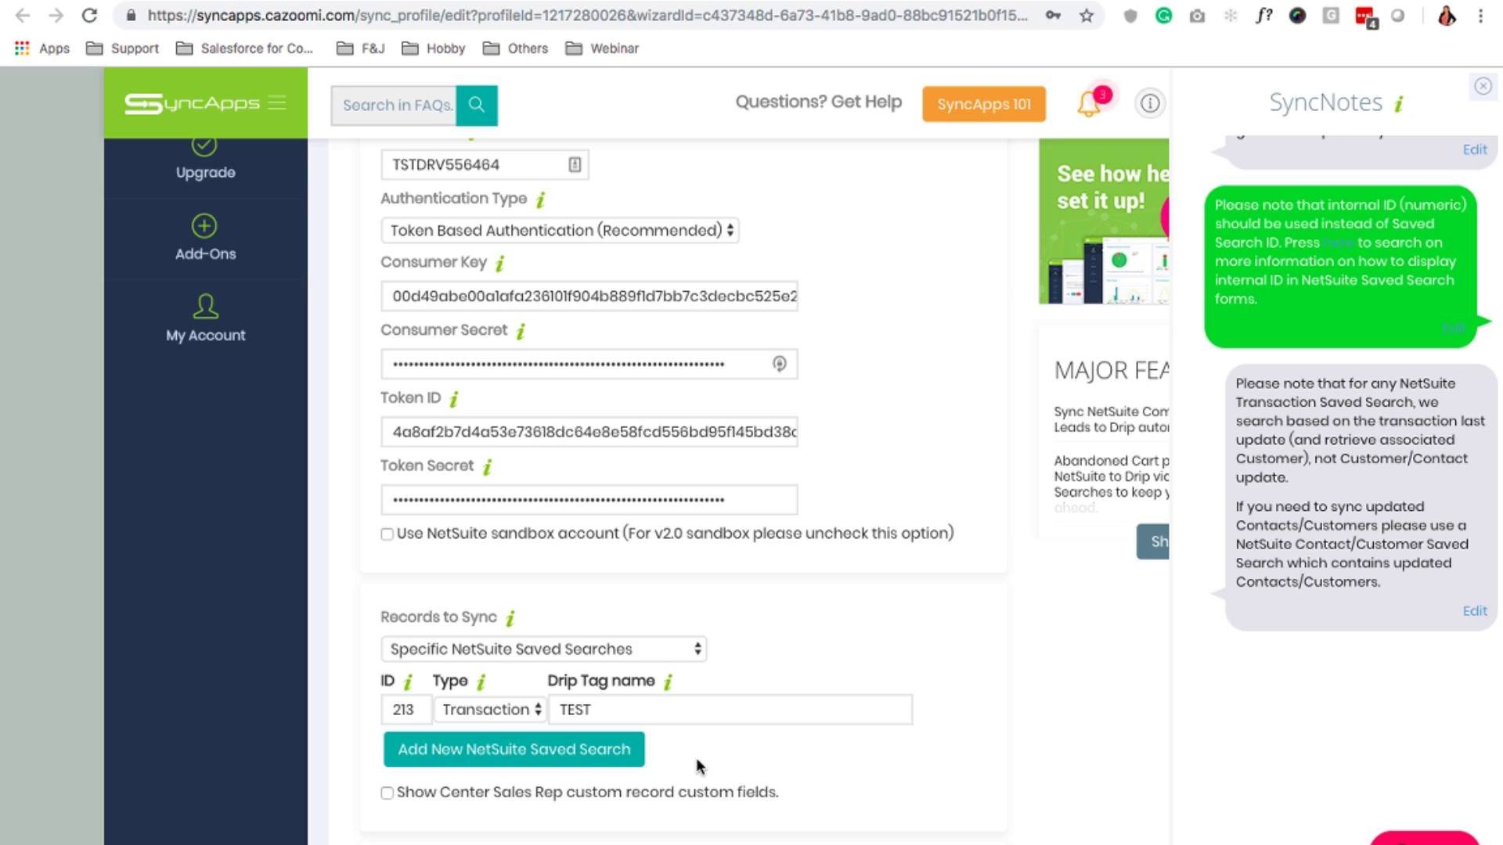
Step: Review the New Subscriber Object Type options under Sync from Drip to NetSuite, and view the Drip connection settings
scroll(699, 766, down, 3)
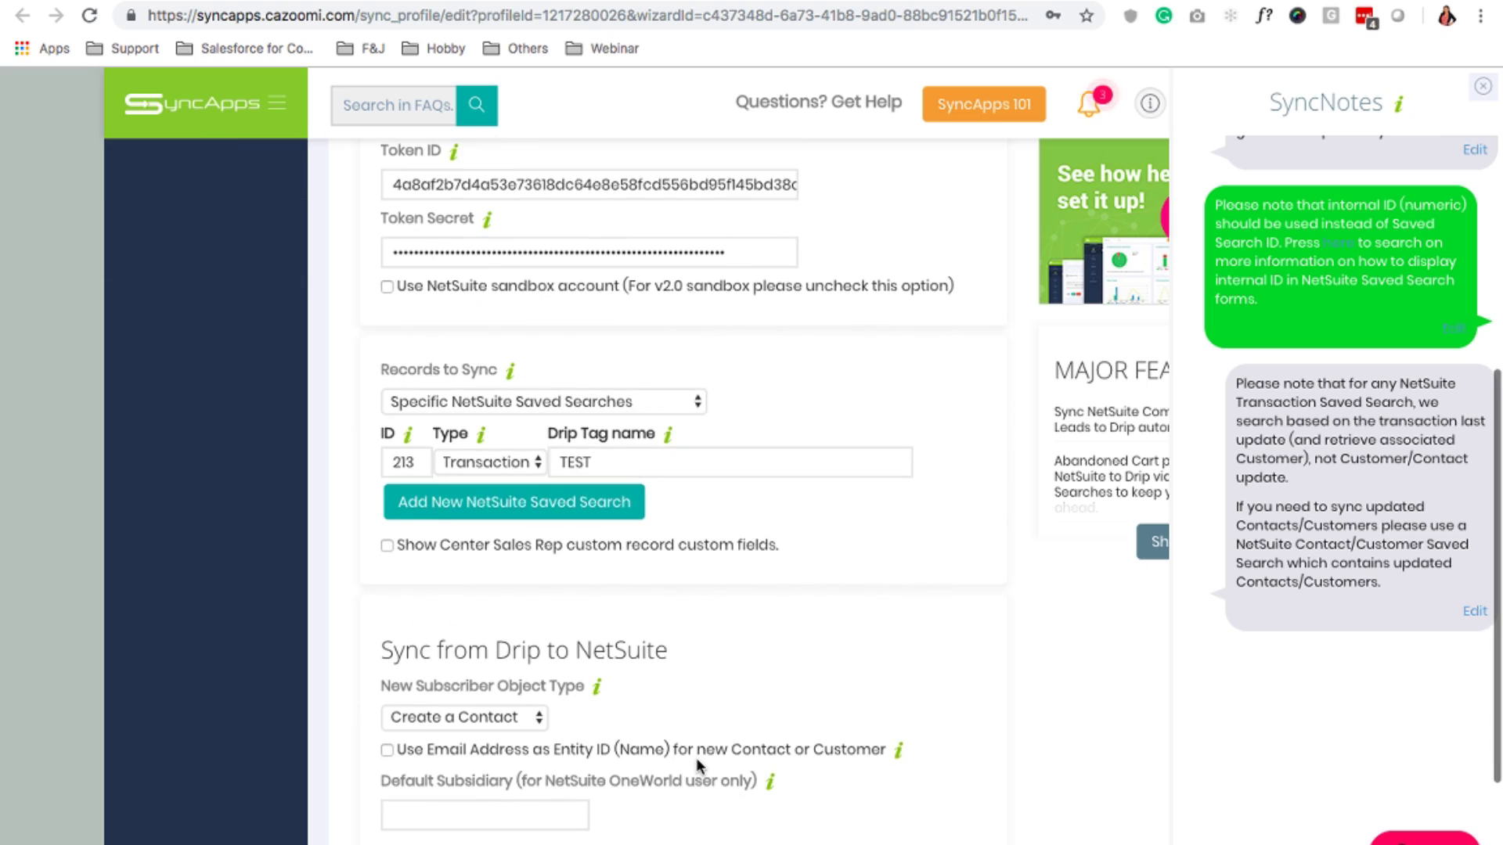
scroll(697, 758, down, 3)
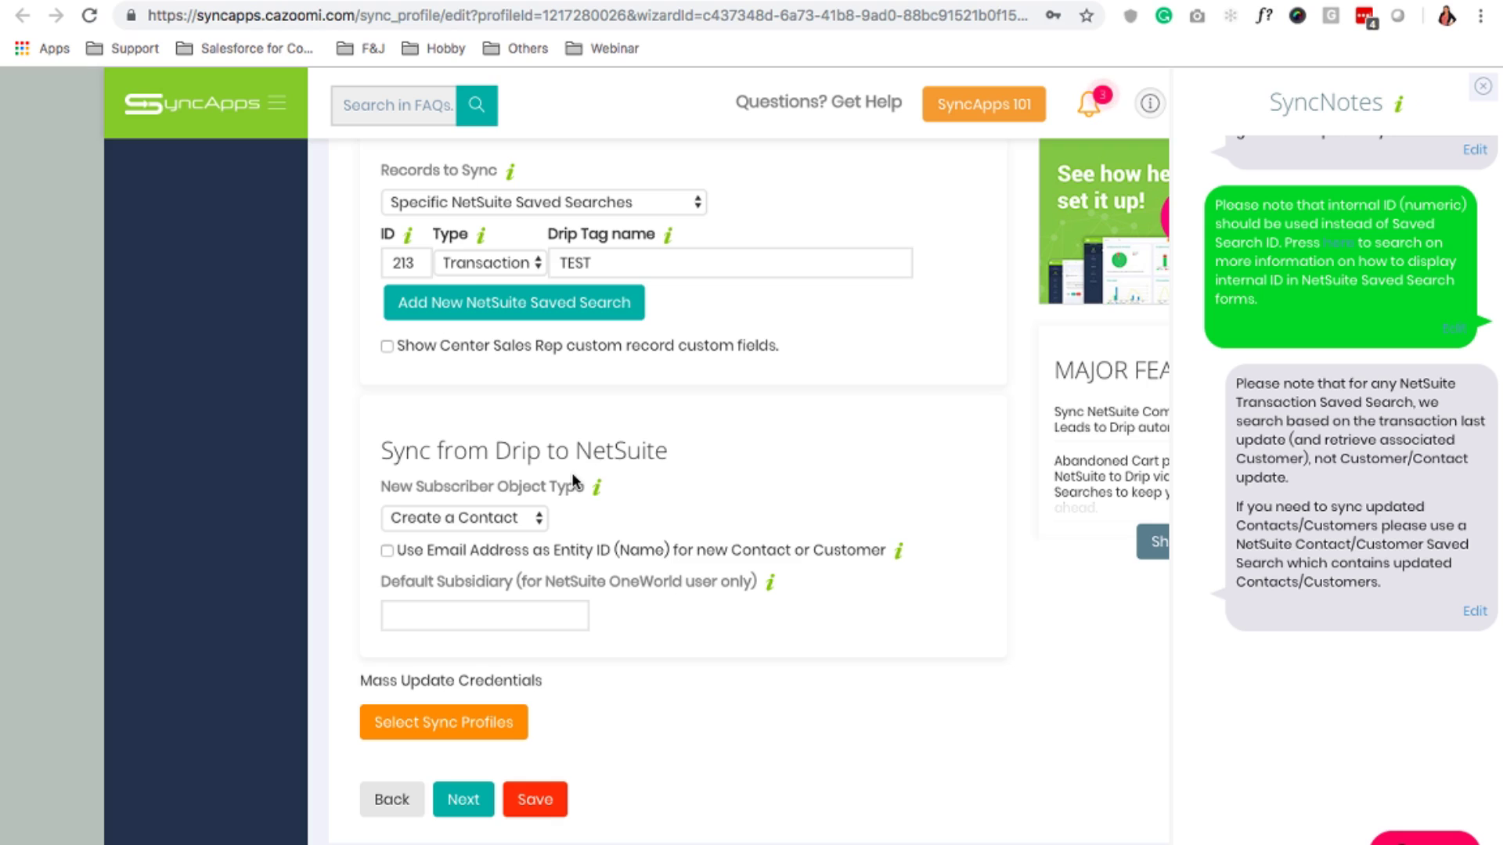
click(487, 518)
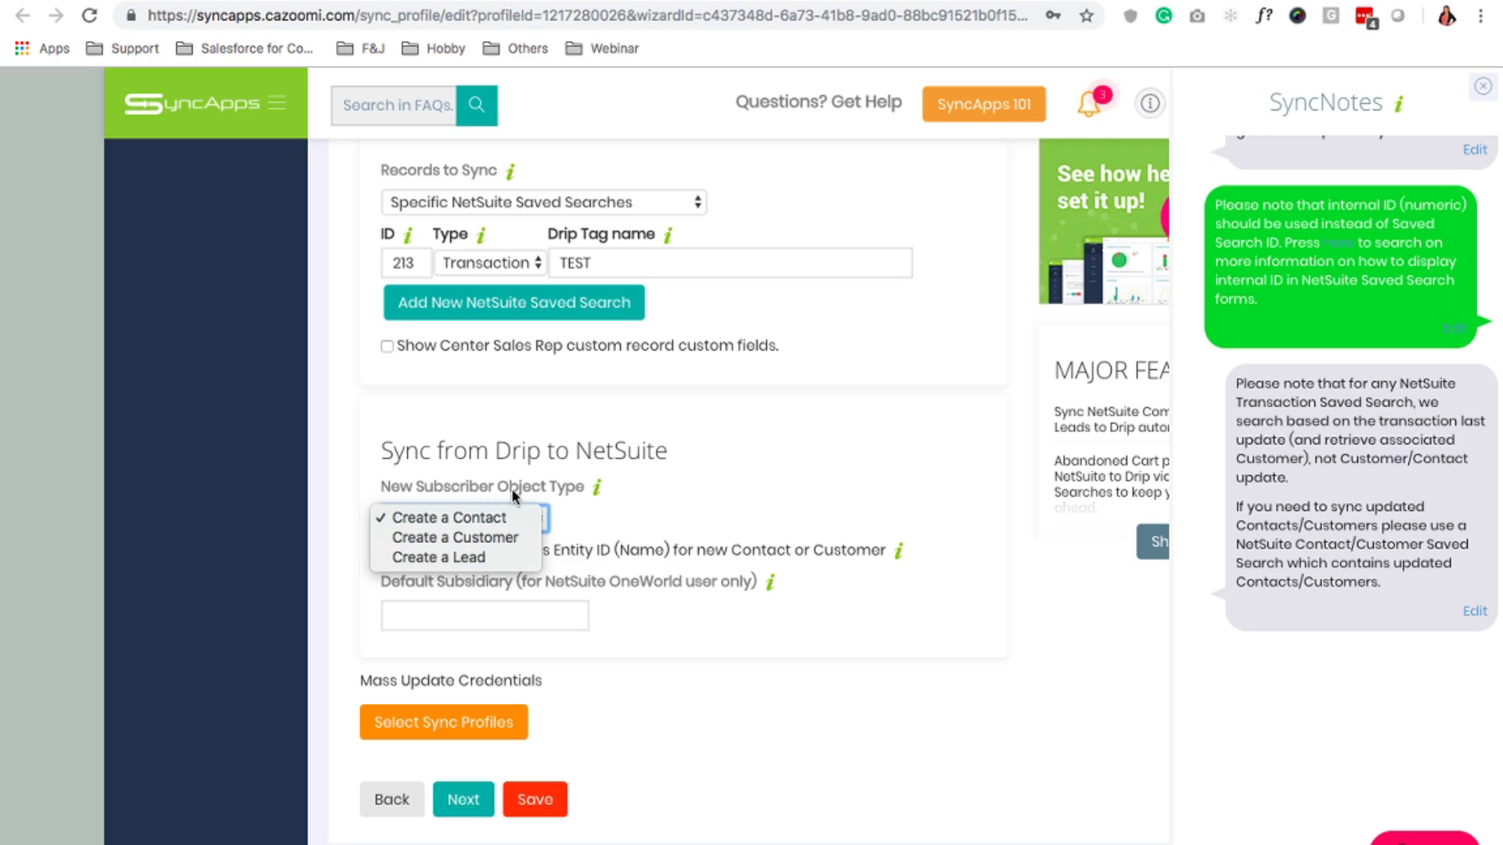
click(664, 566)
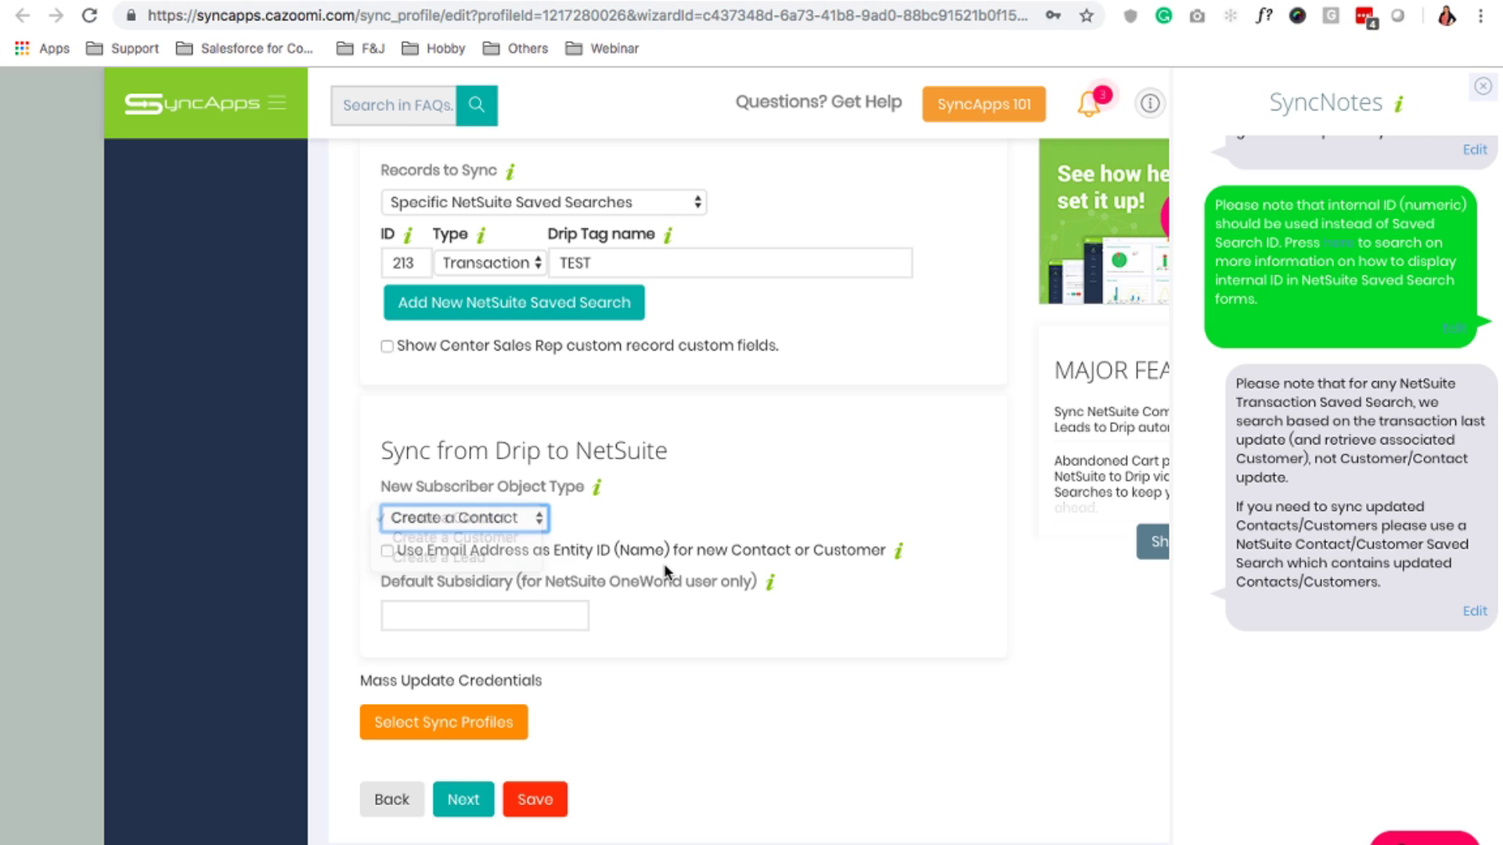
scroll(479, 694, up, 15)
click(538, 302)
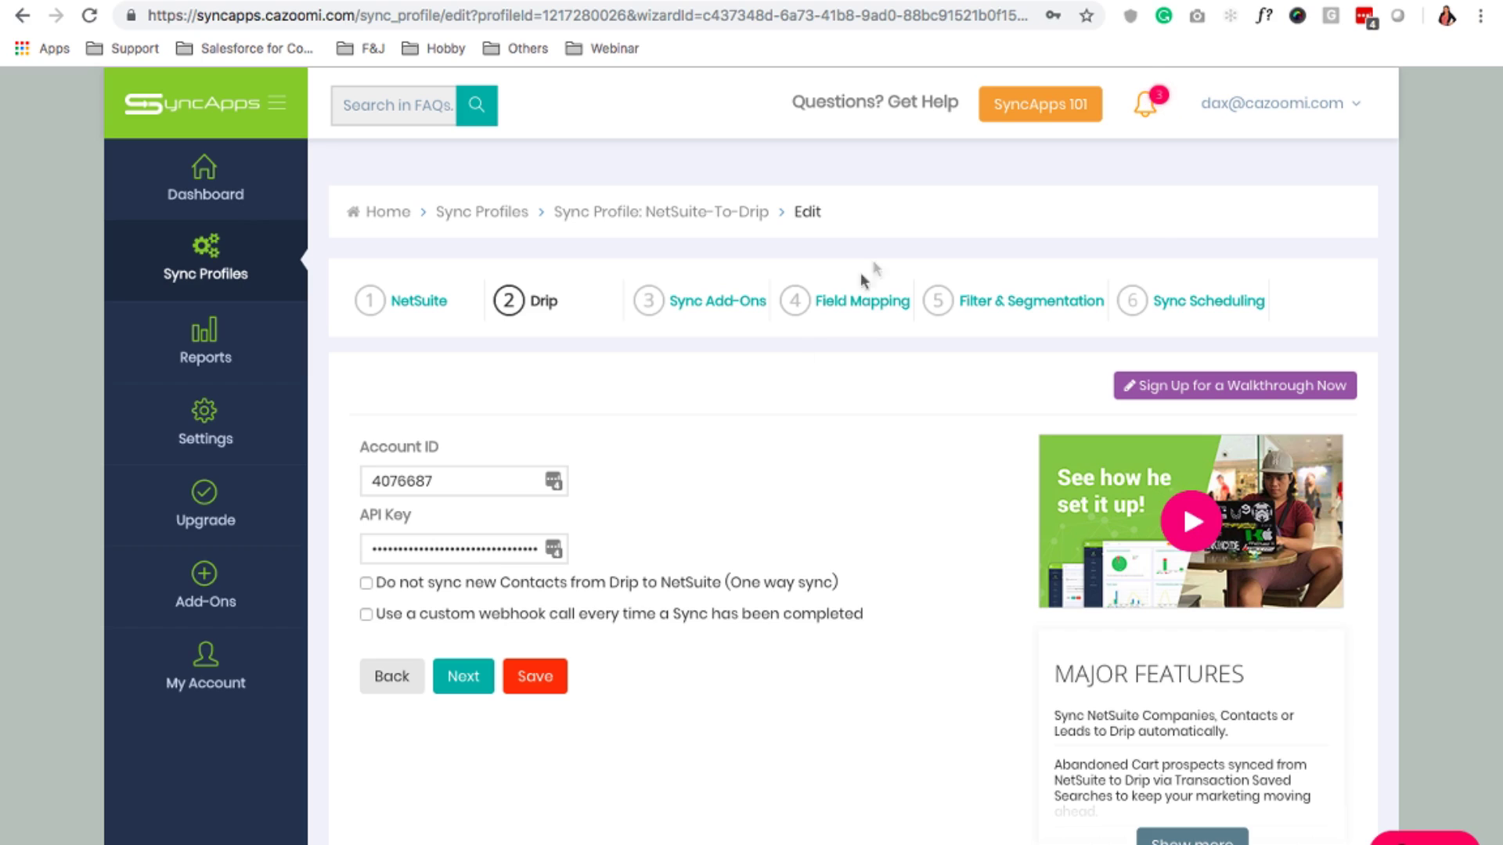
Step: Enable additional field mappings to inspect the NetSuite field, Drip field and mapping direction choices, and disable them again
click(844, 313)
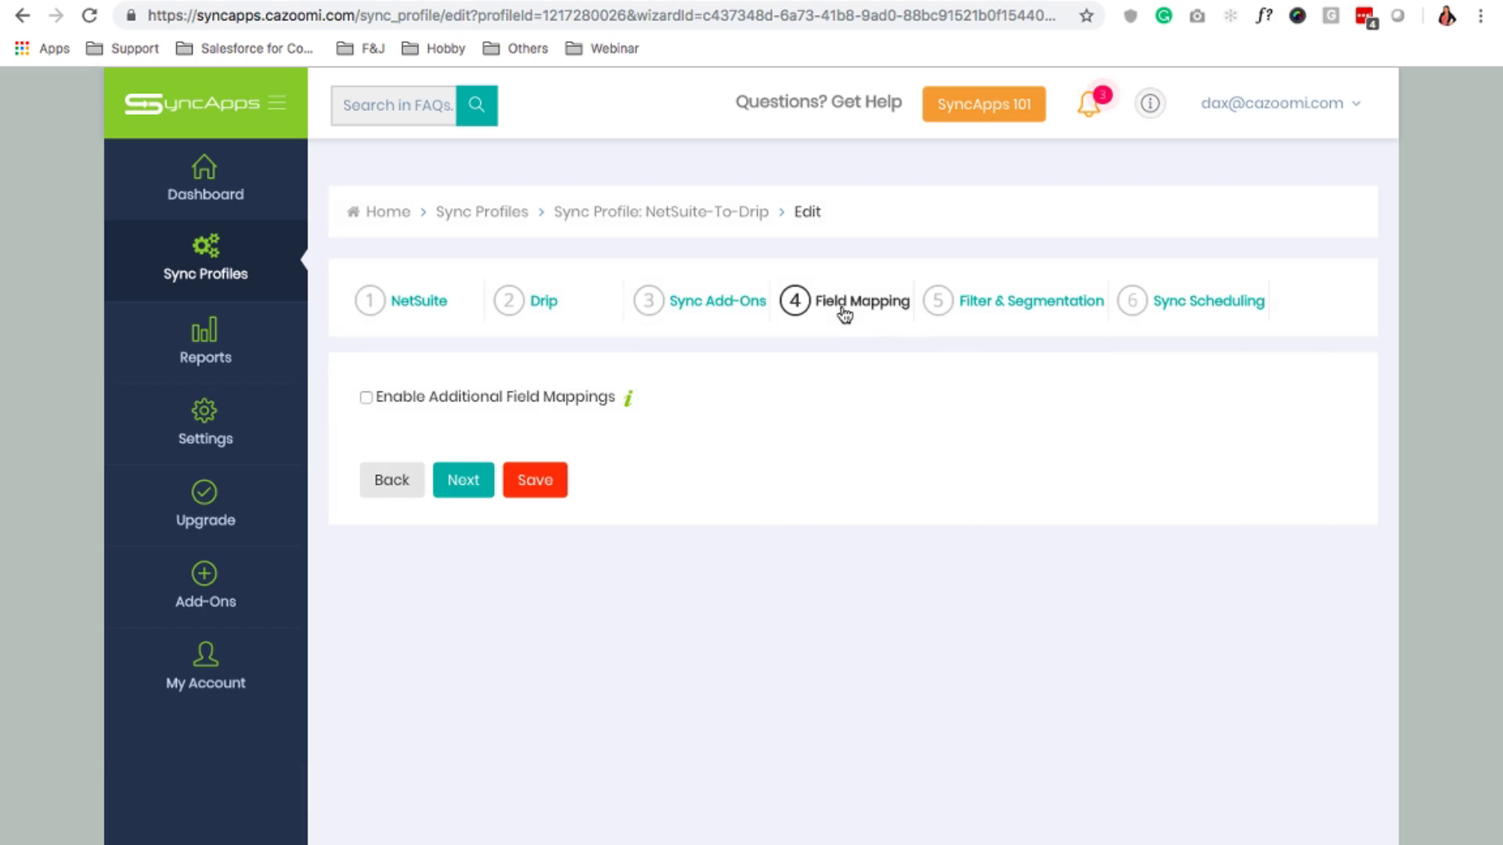
click(365, 398)
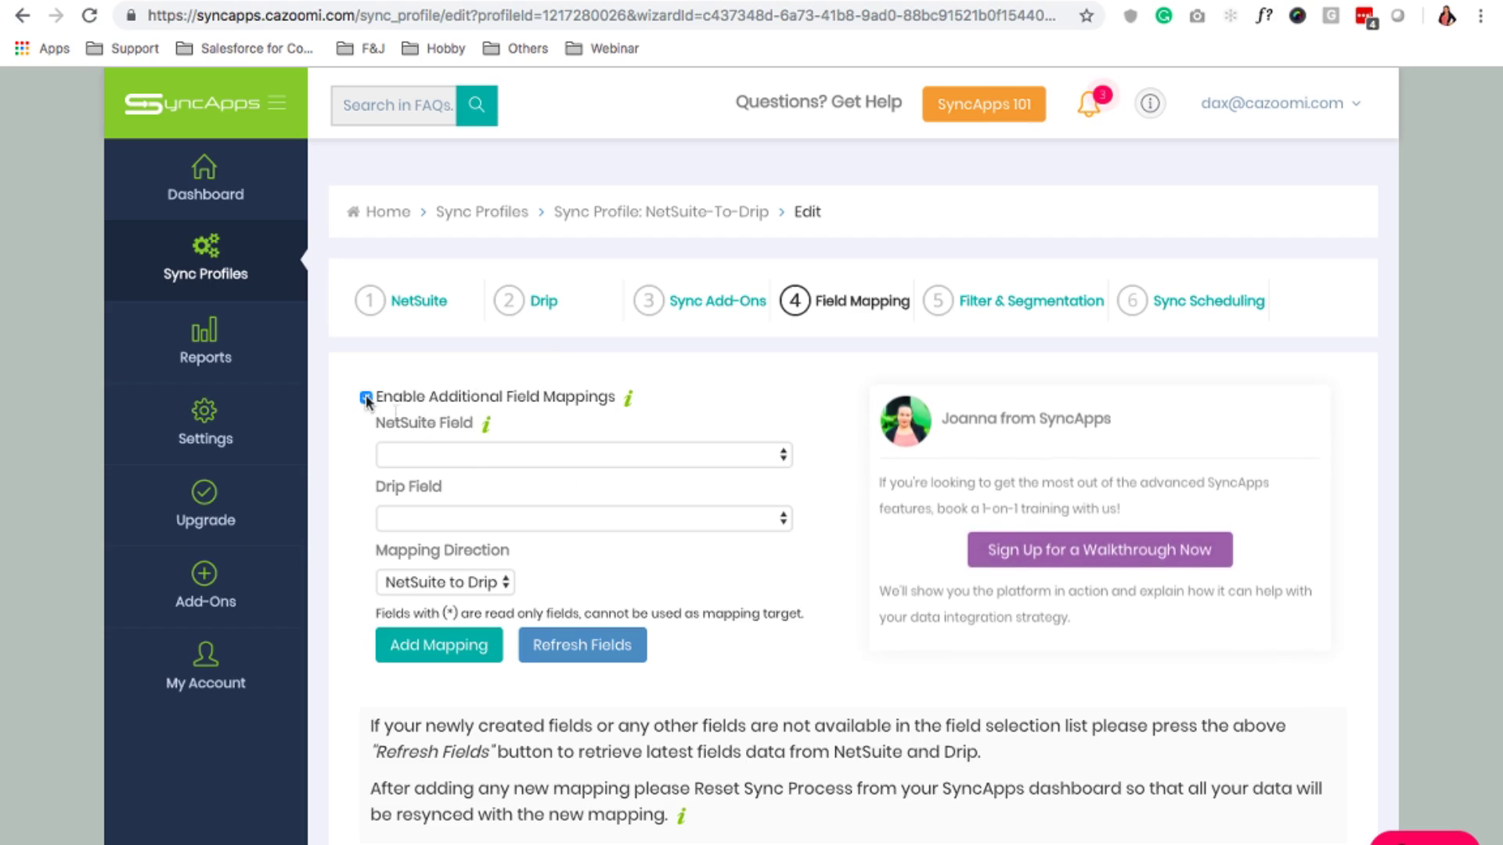
click(467, 454)
click(560, 422)
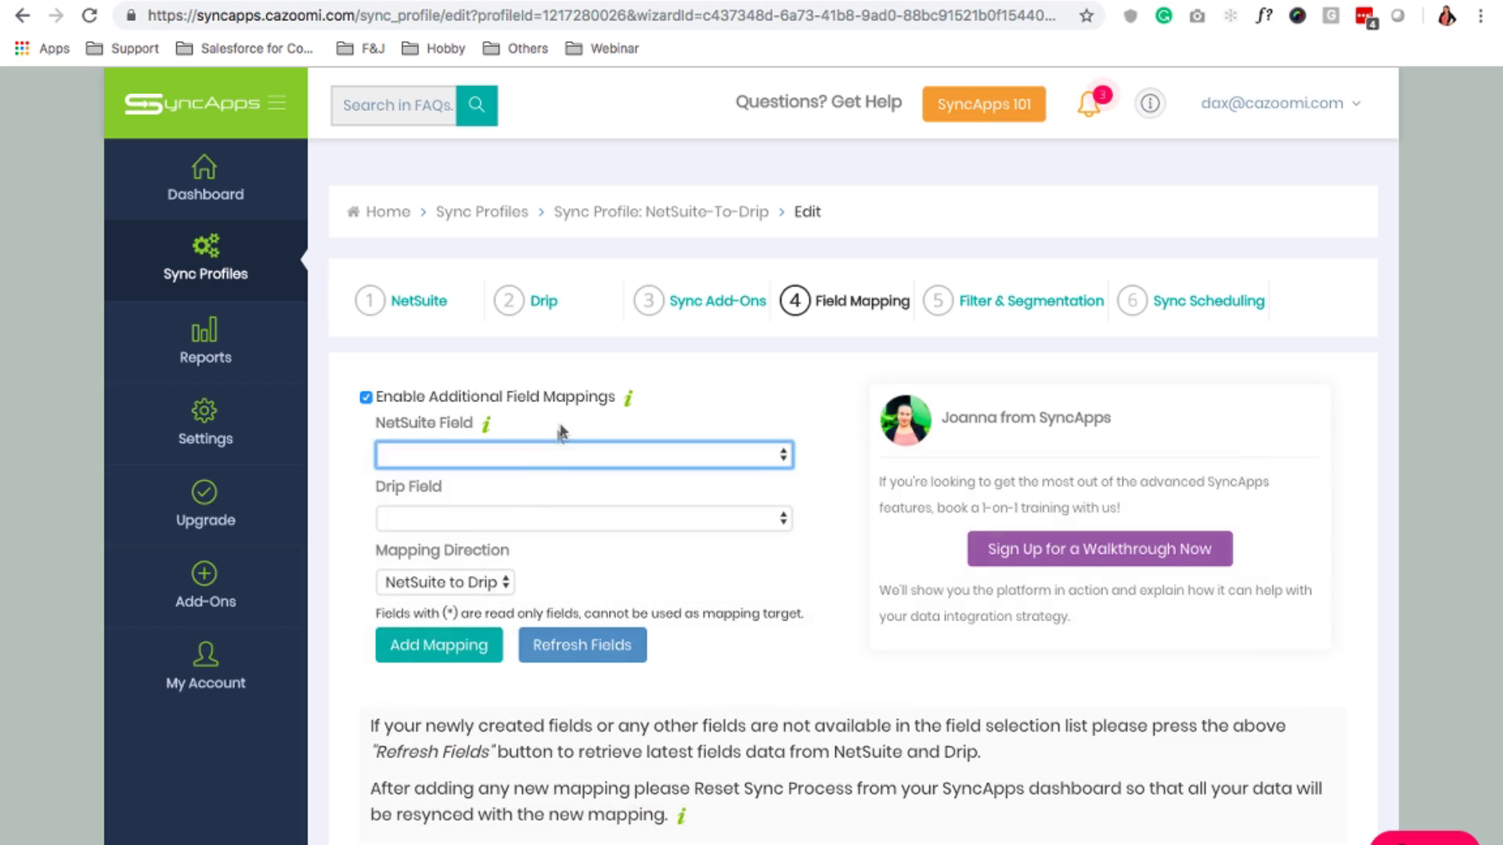
click(555, 520)
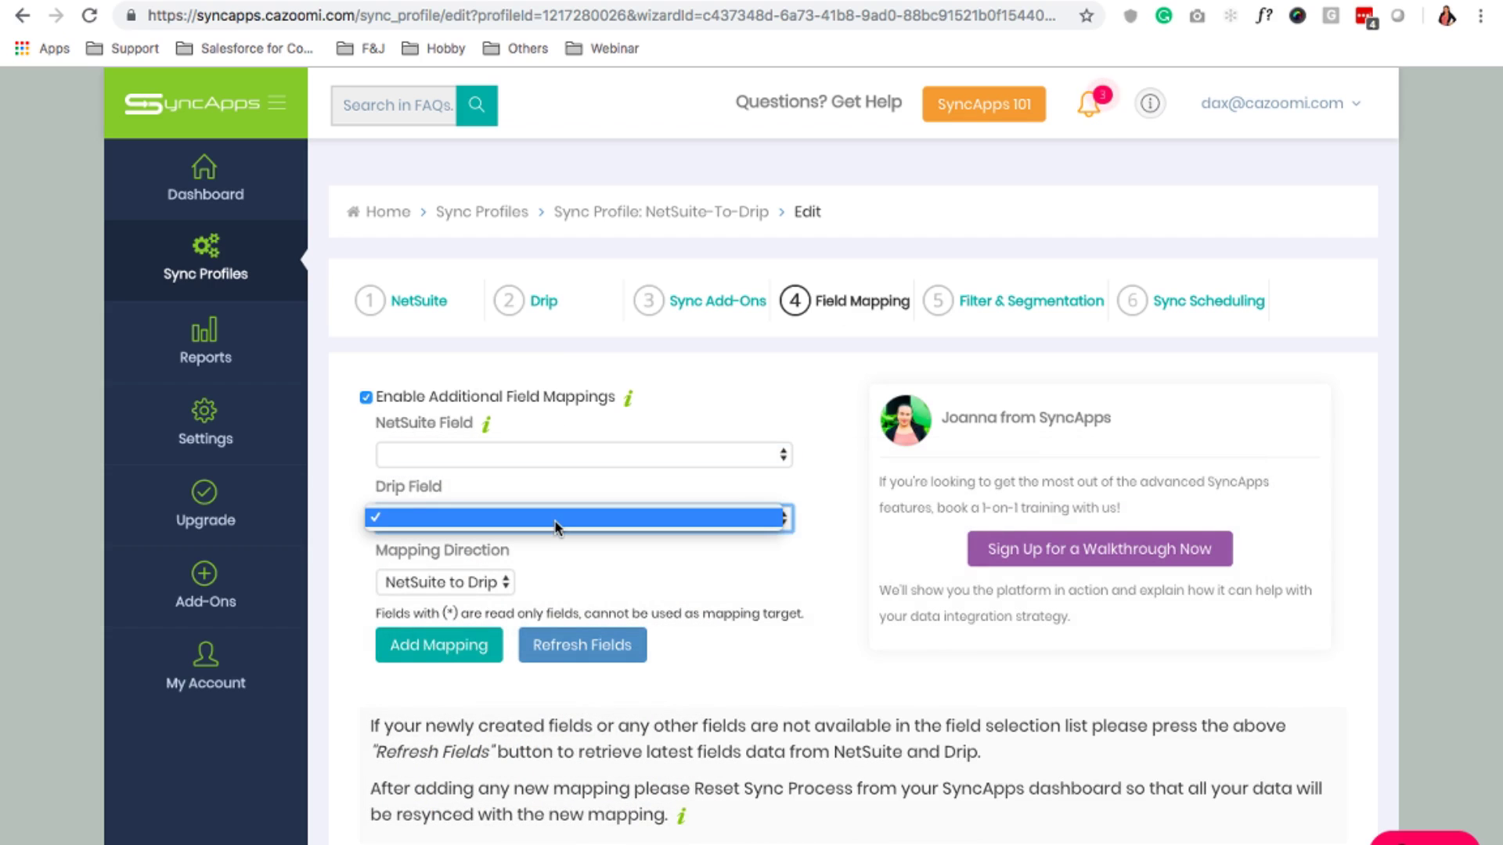
click(555, 520)
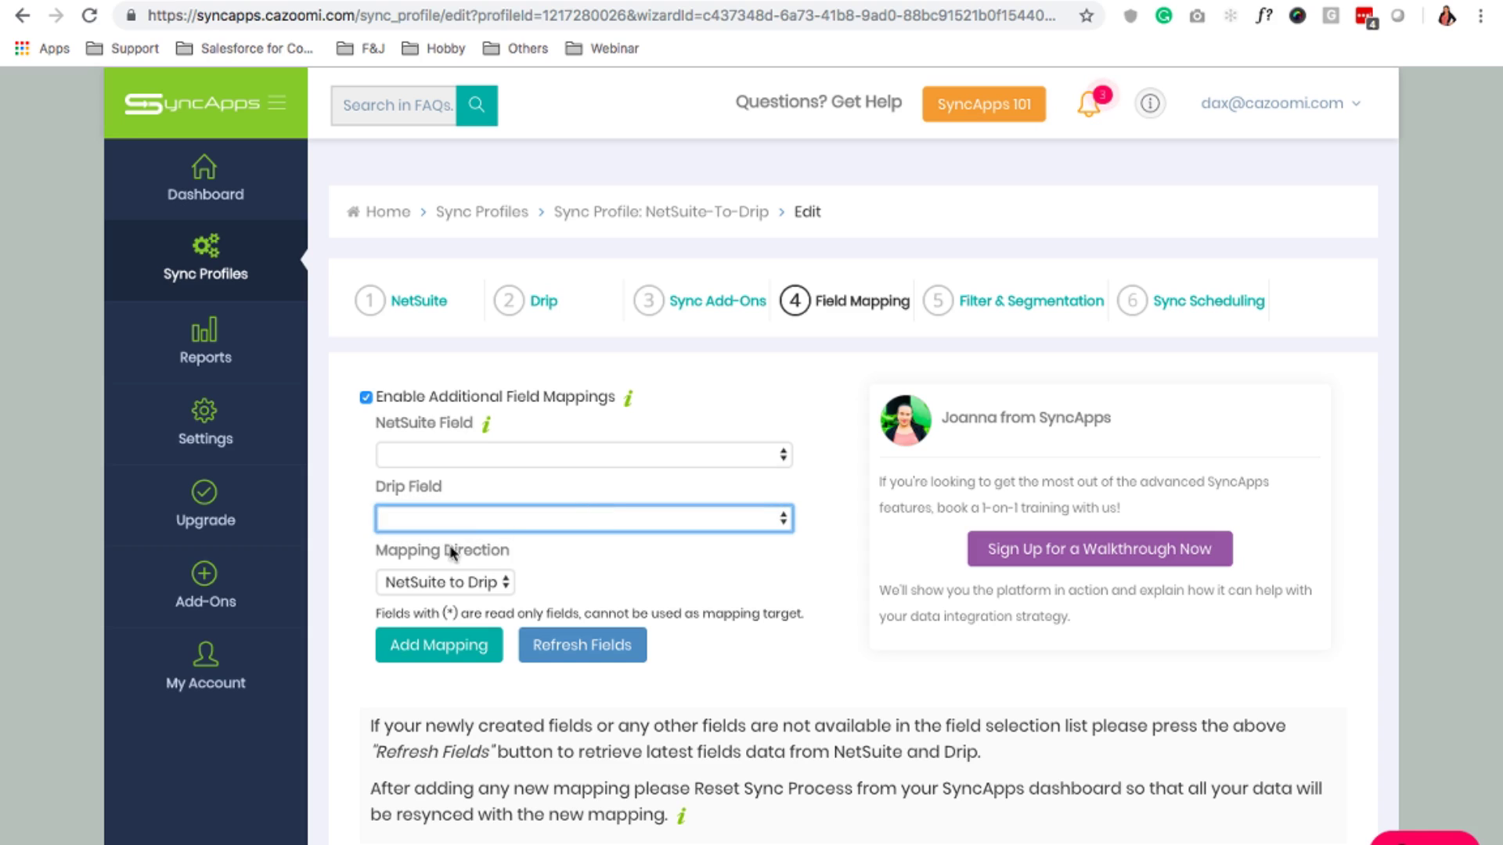
click(471, 584)
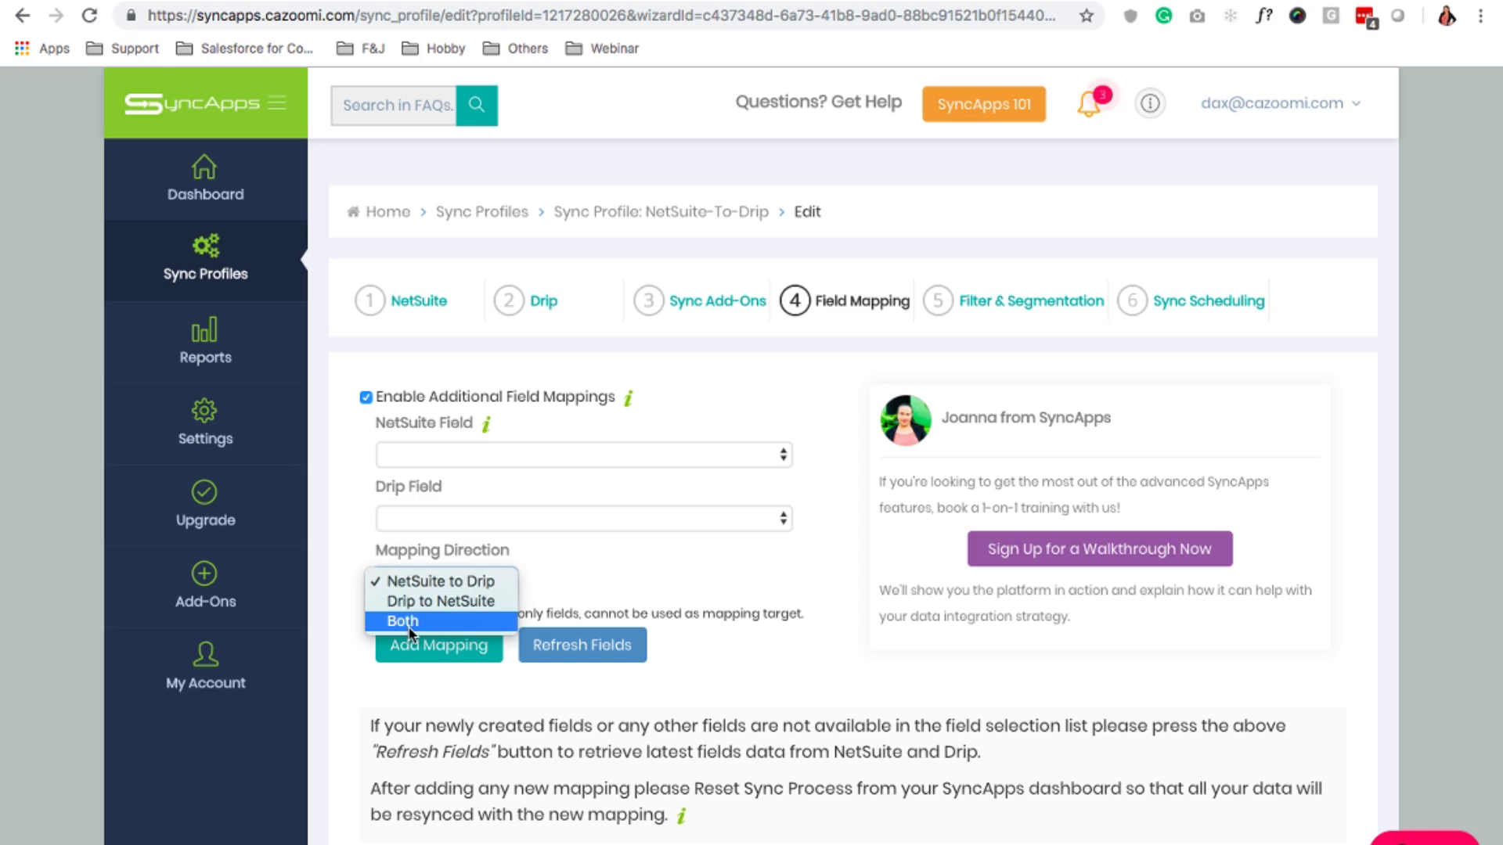
click(526, 577)
click(365, 399)
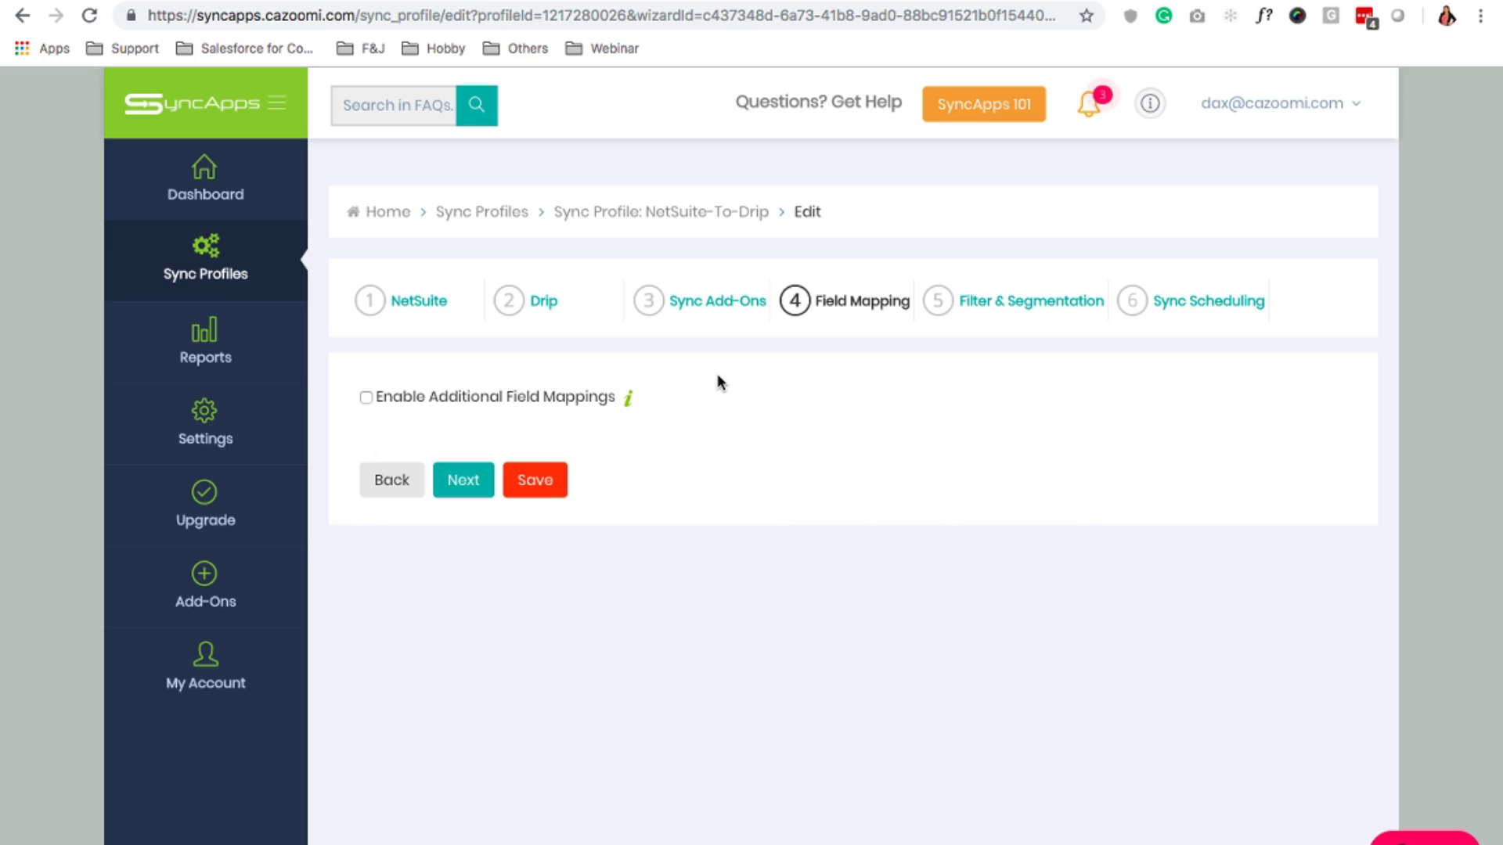
Step: Enable filtering and segmentation from NetSuite to Drip and start a filter condition on Category with Is Equal To
click(1067, 305)
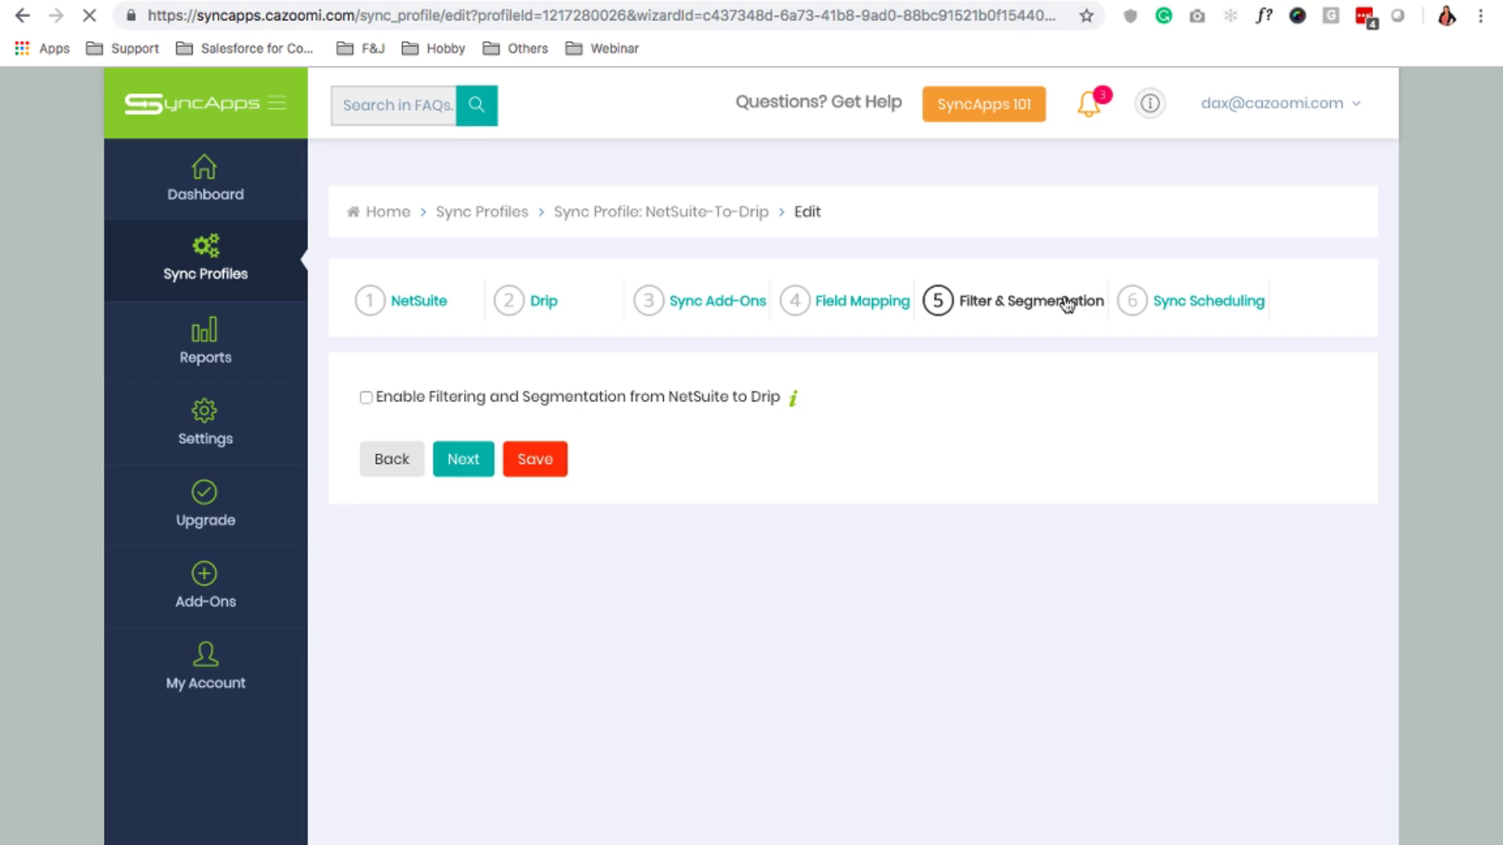
click(365, 398)
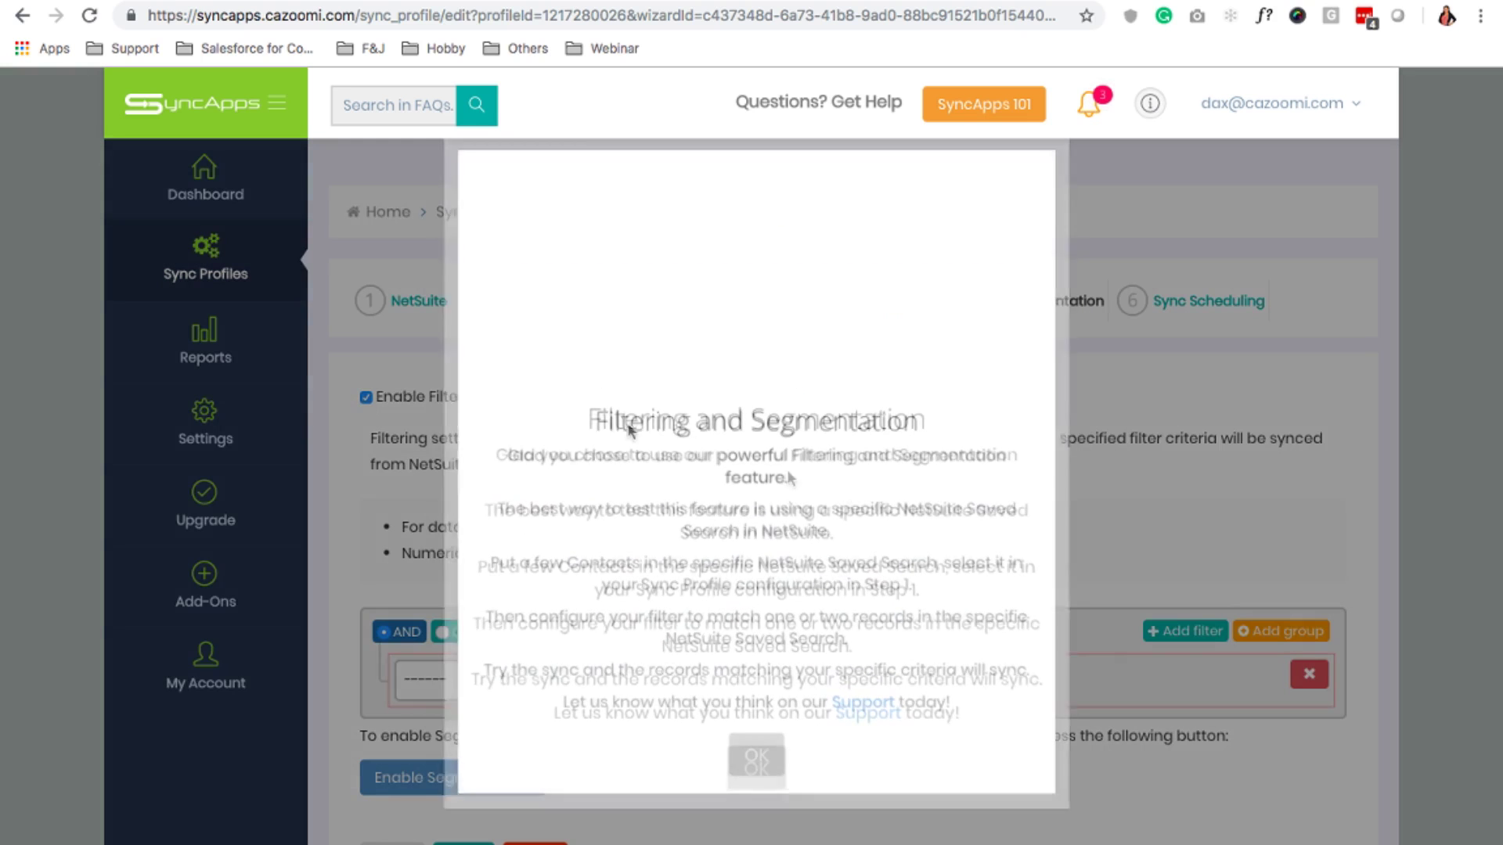
click(756, 768)
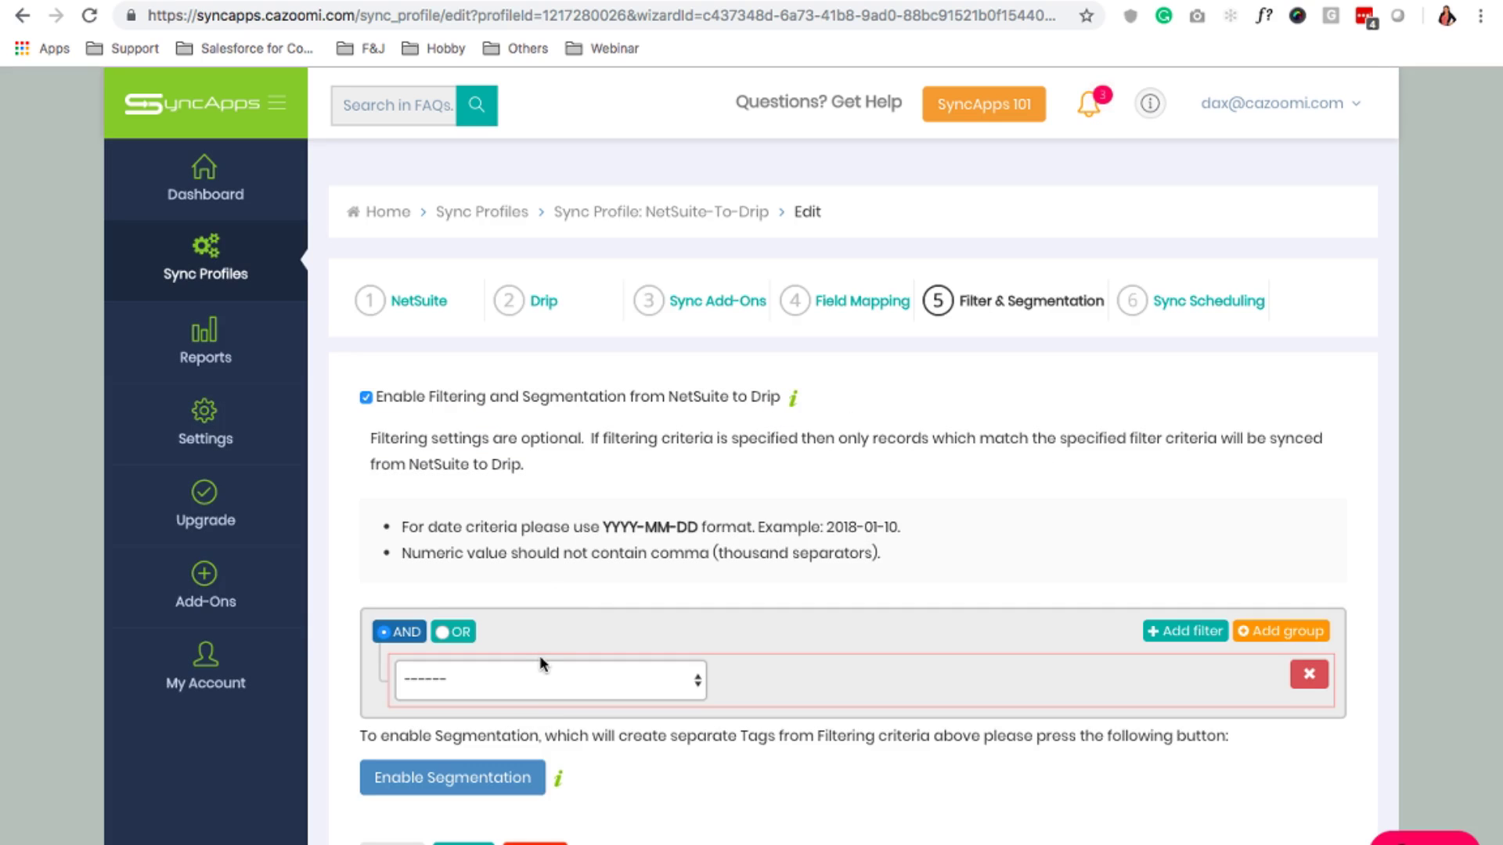
click(601, 685)
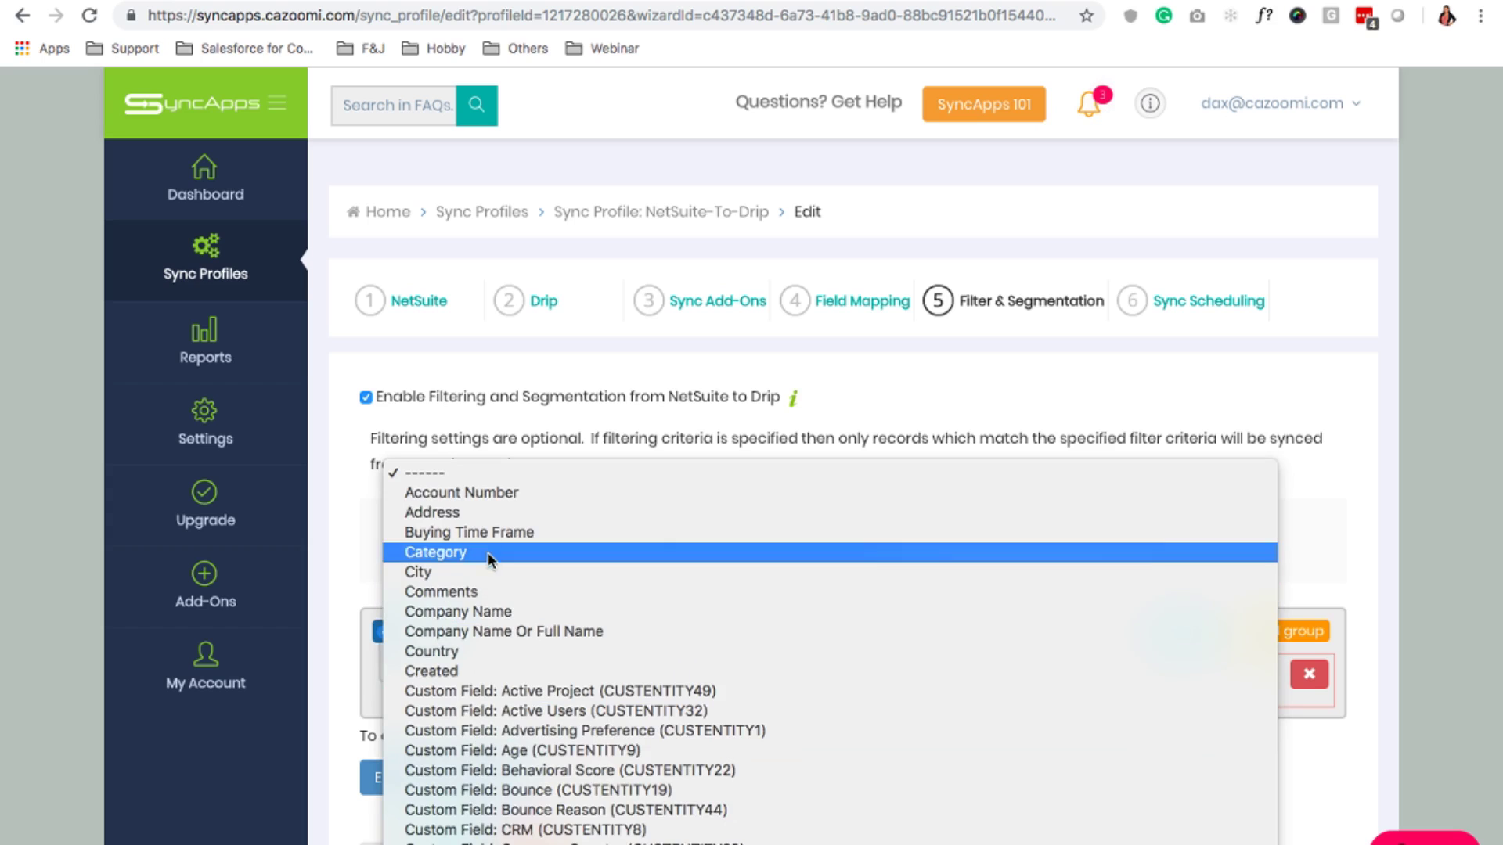
click(462, 554)
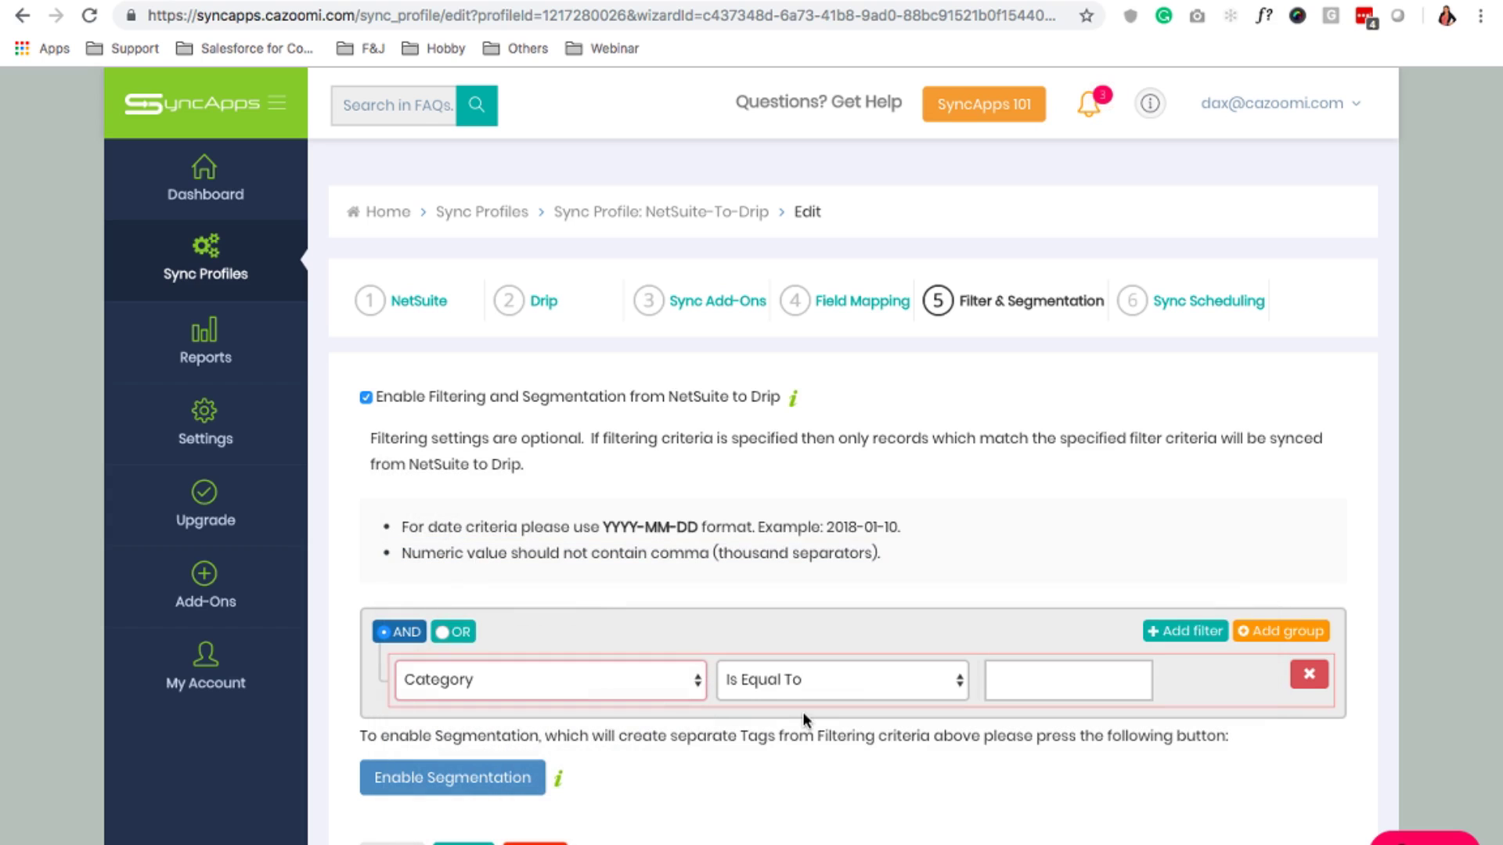
click(852, 682)
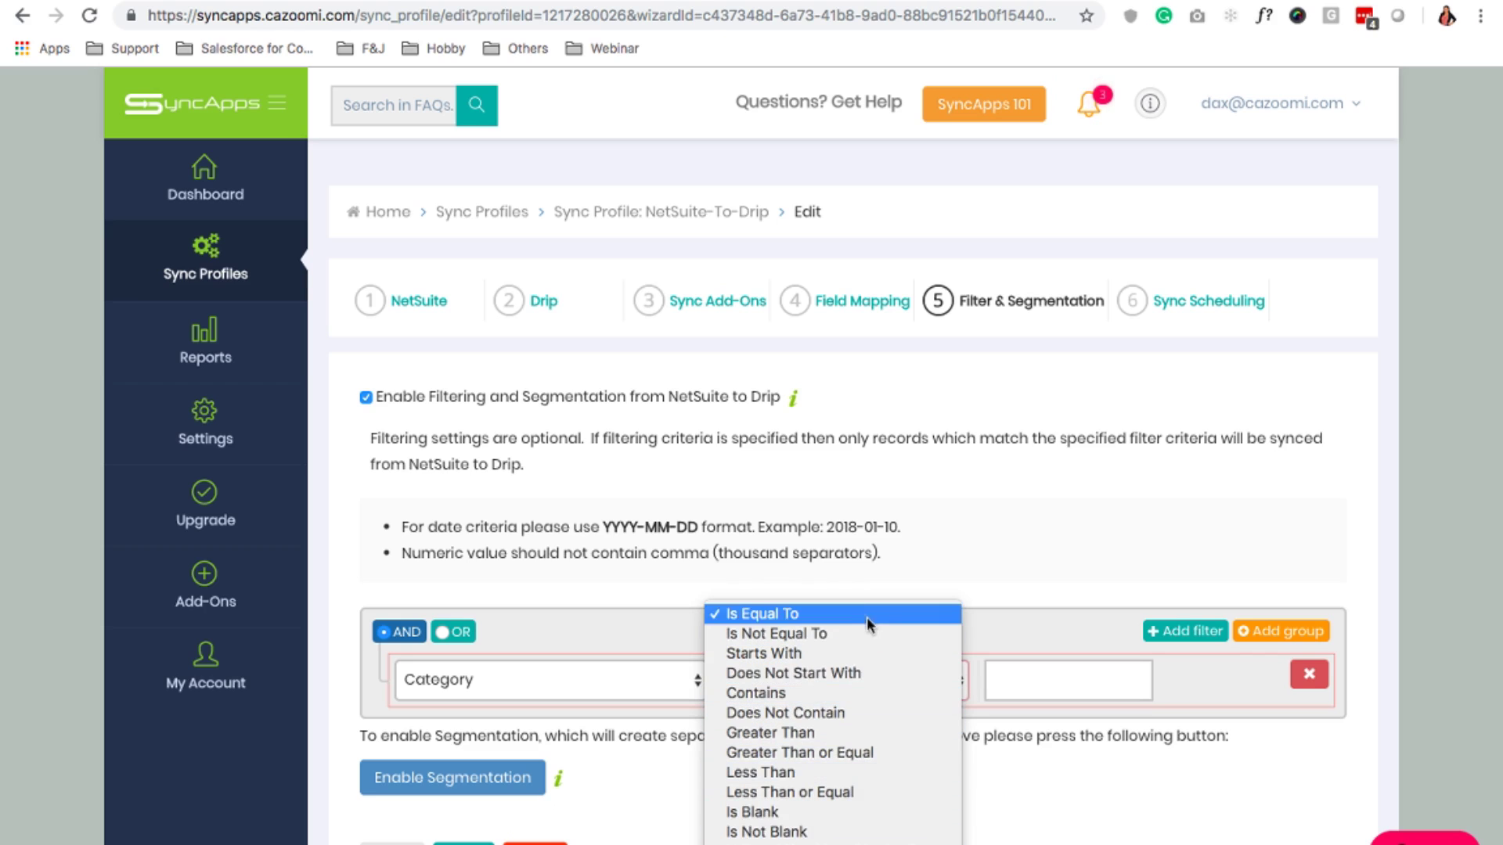
click(823, 613)
click(1059, 679)
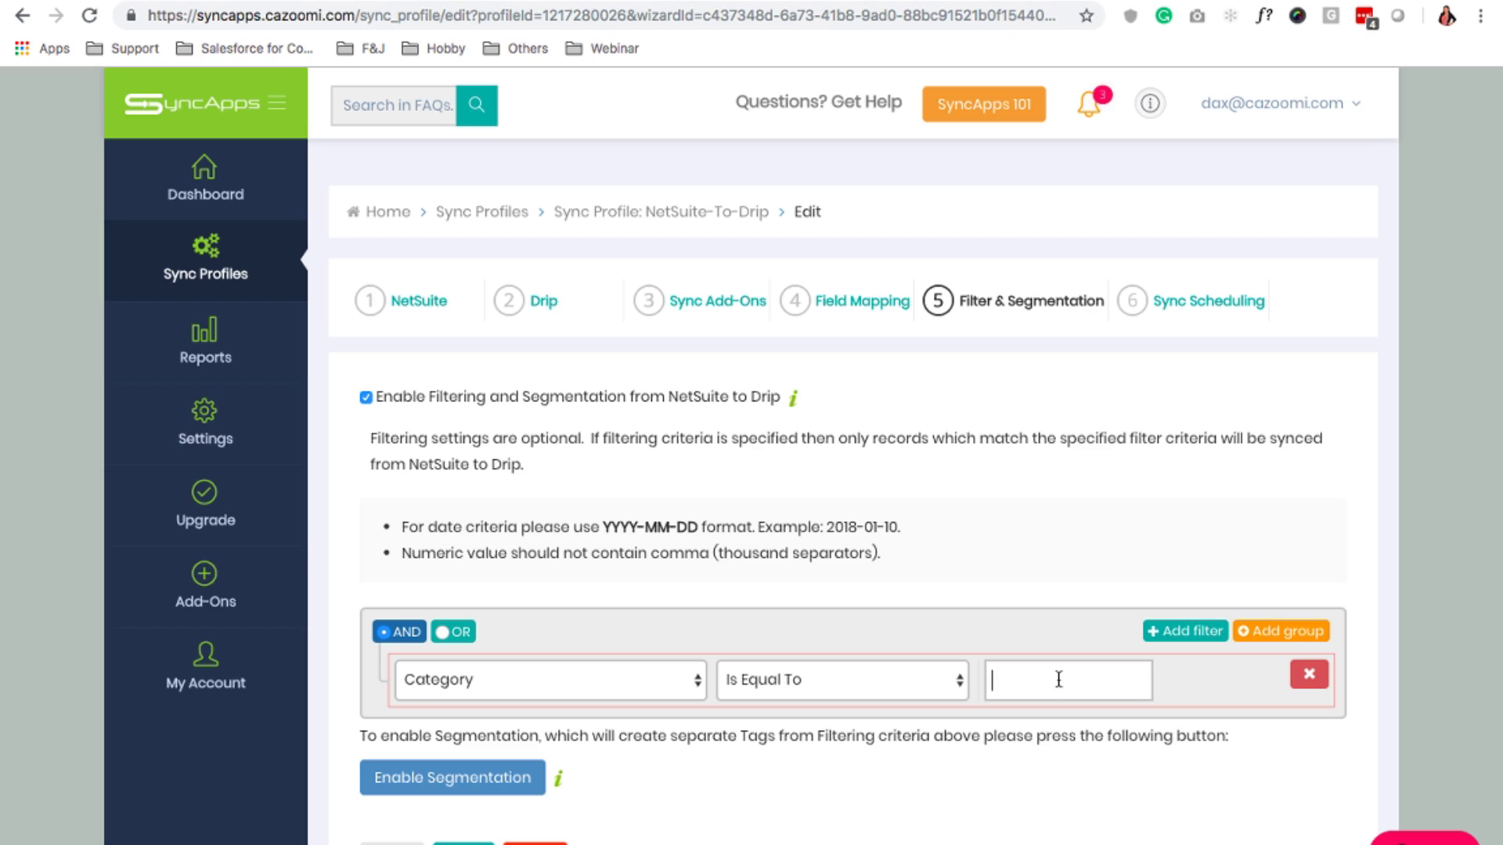
Step: Remove the Category filter condition and disable filtering and segmentation from NetSuite to Drip
click(1320, 671)
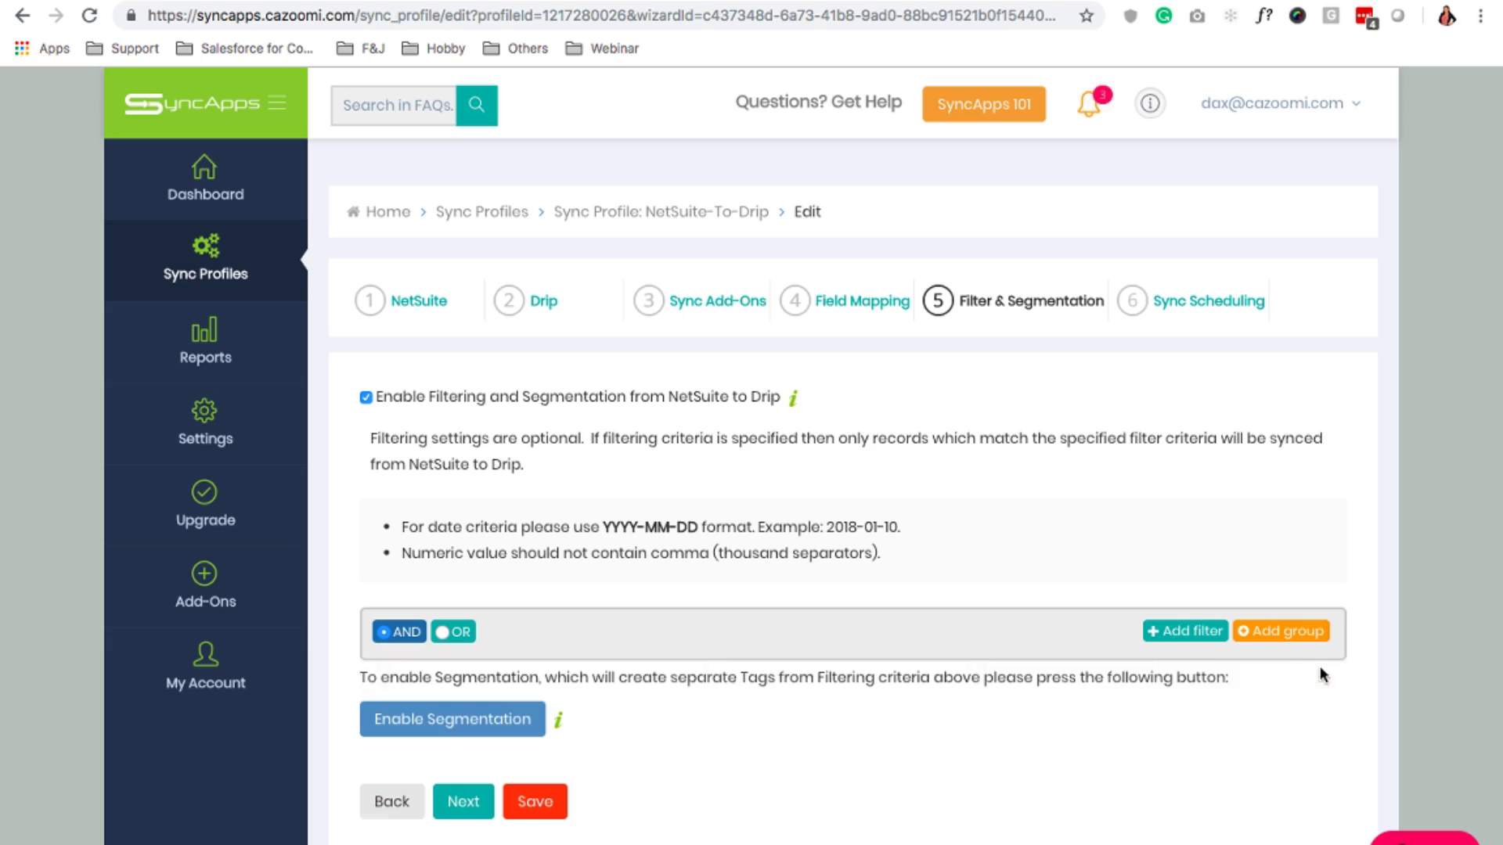
click(366, 398)
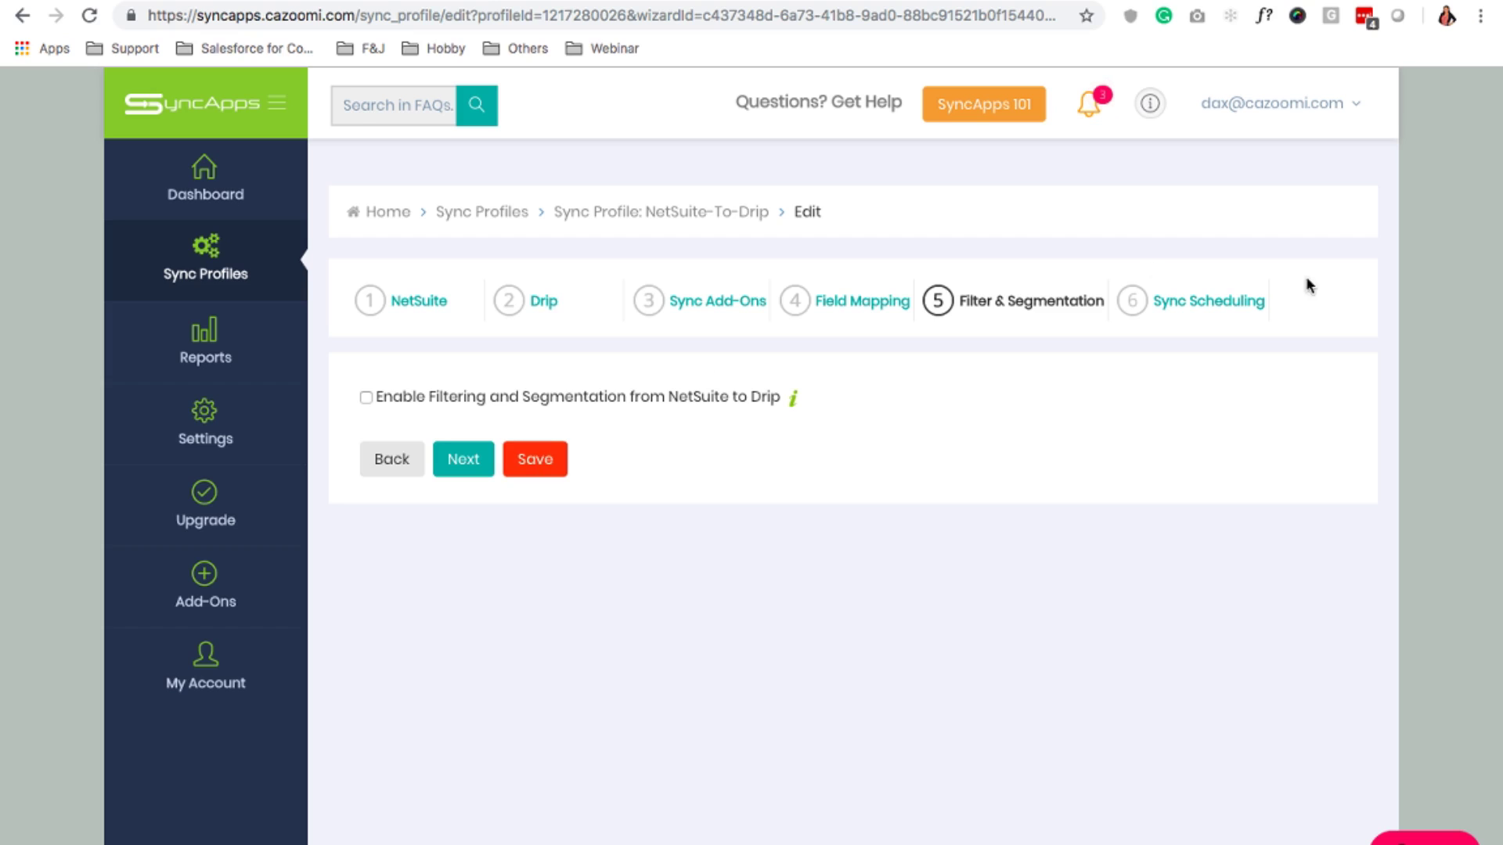
Step: Go to the sync scheduling settings and finish the sync profile setup
click(1206, 305)
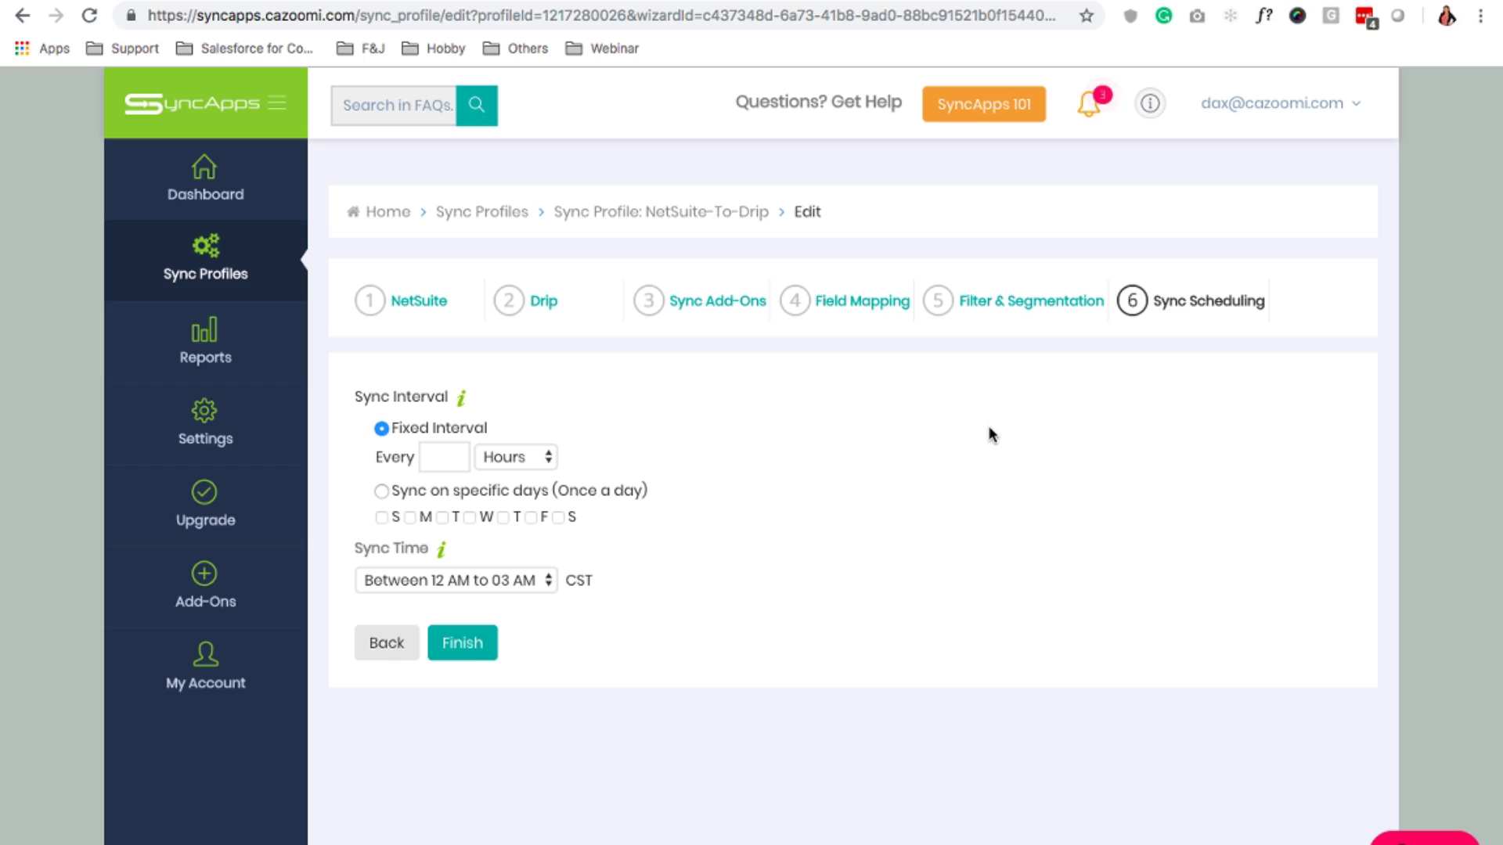
click(461, 645)
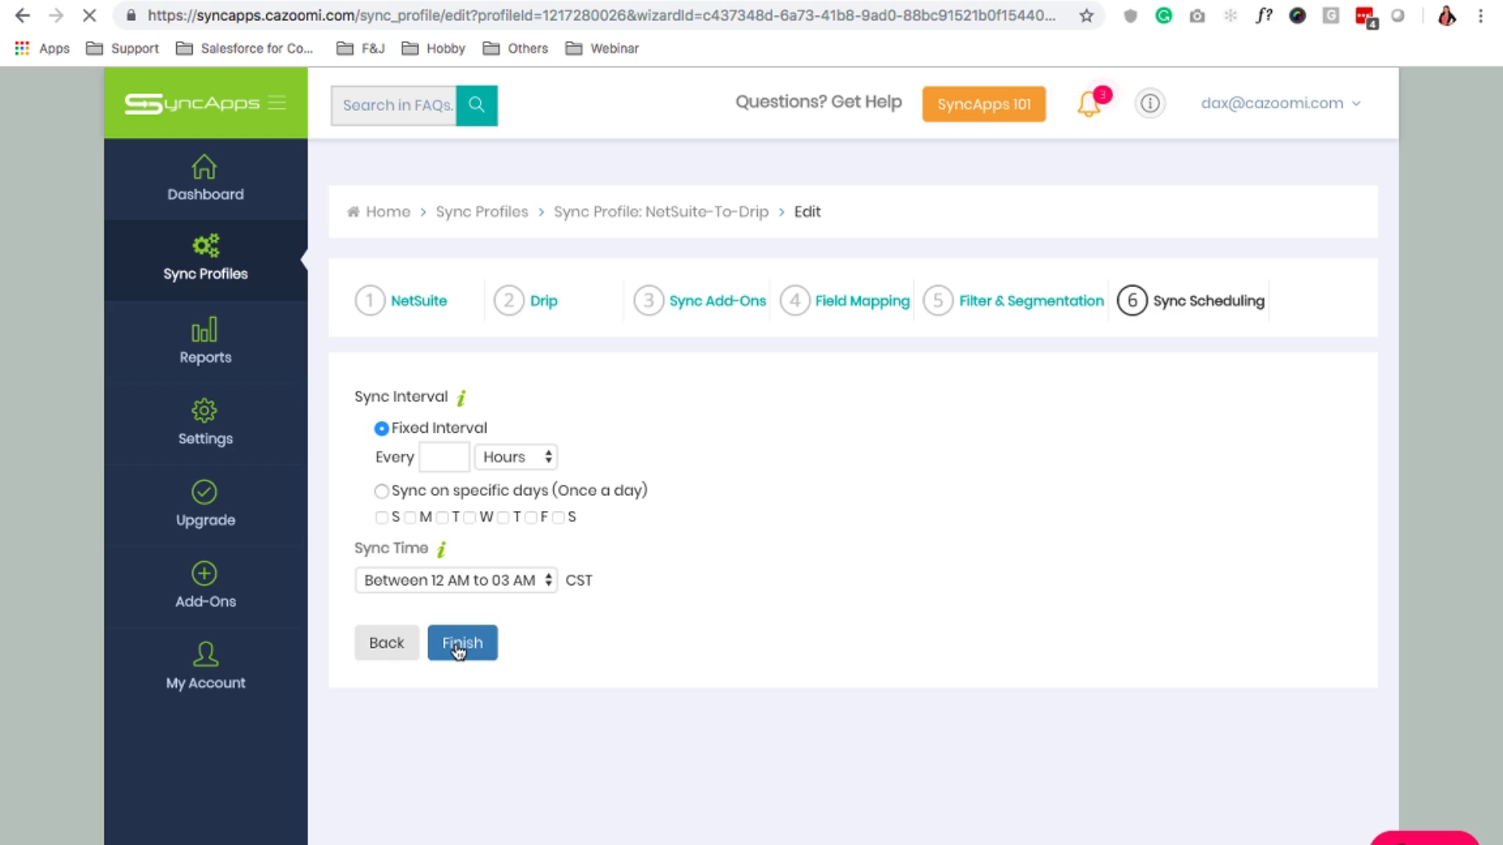